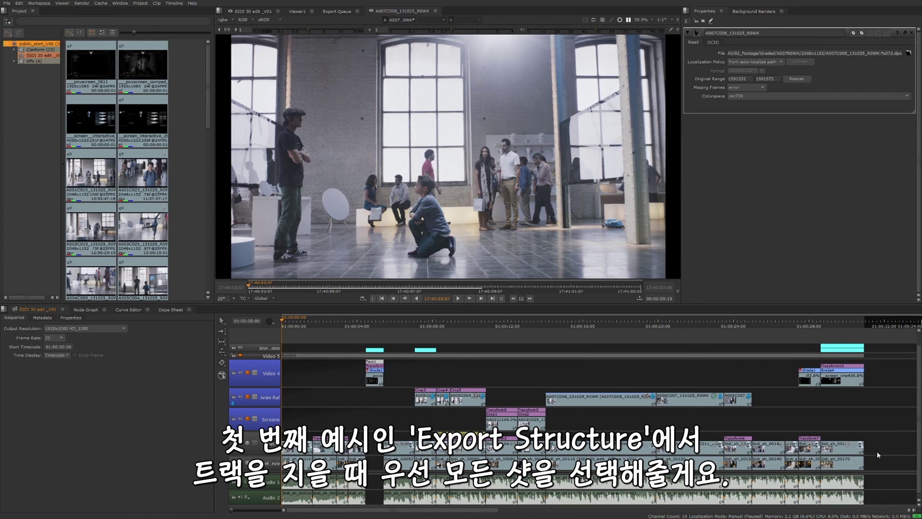
# Select all shots on the Plates track and add a local export preset named Robot Import.
pyautogui.moveTo(879, 448); pyautogui.dragTo(296, 449)
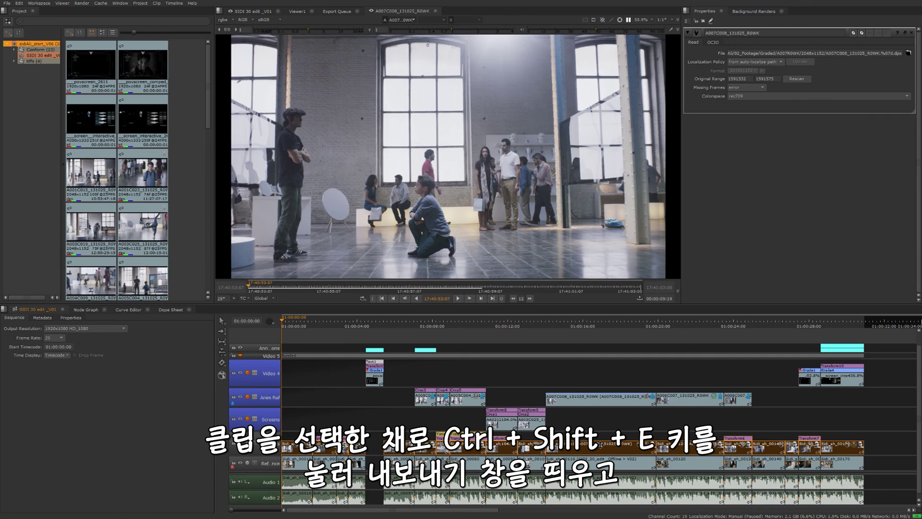
pyautogui.hotkey('ctrl', 'shift', 'e')
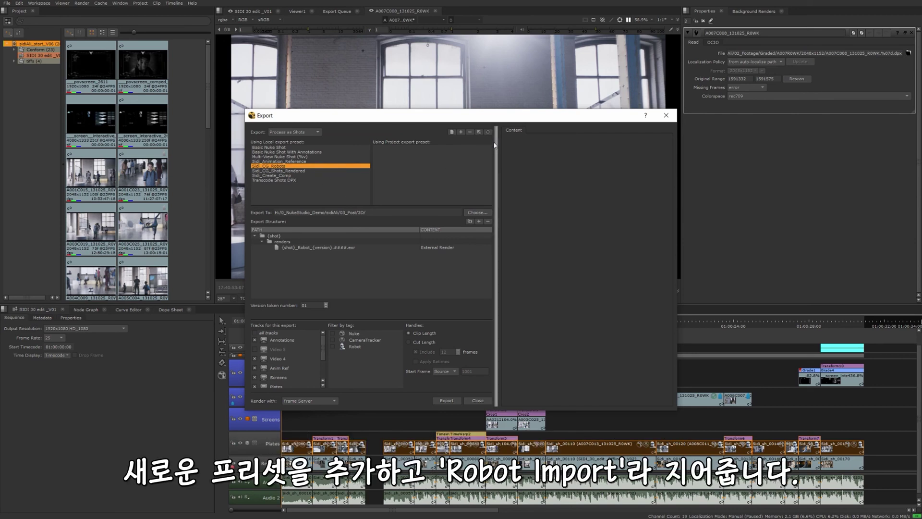
pyautogui.click(460, 132)
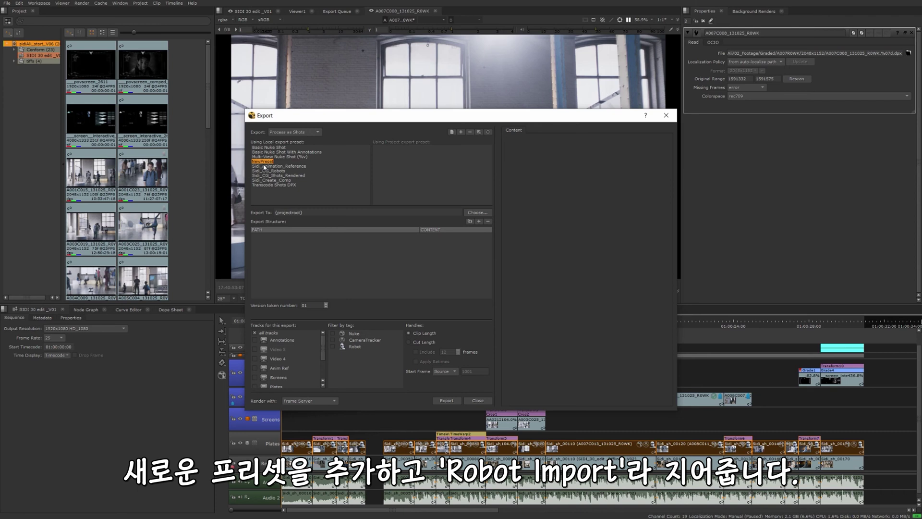
pyautogui.write('Robot Import')
pyautogui.press('Return')
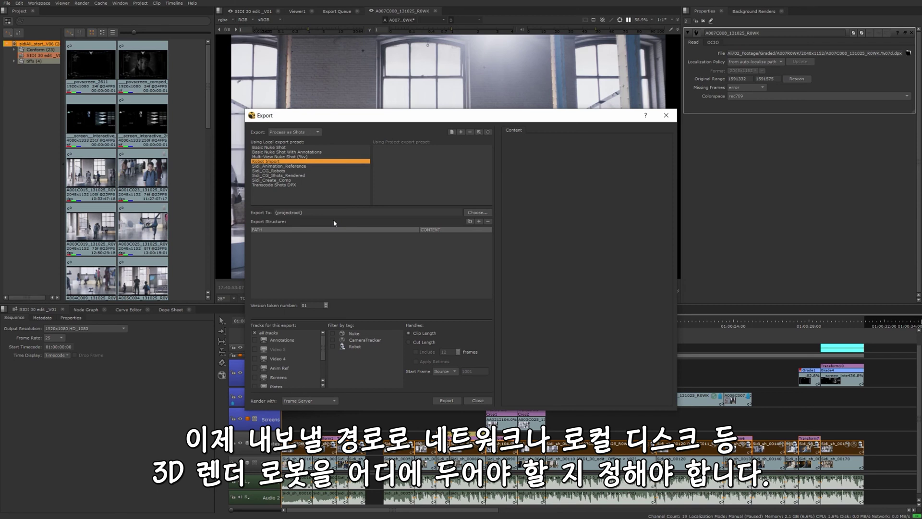
# Set the export path to H:/0_NukeStudio_Demo/sidiAli/03_Post/3D/ and add a {shot} folder to the export structure, checking the 3D folder in File Explorer.
pyautogui.click(470, 213)
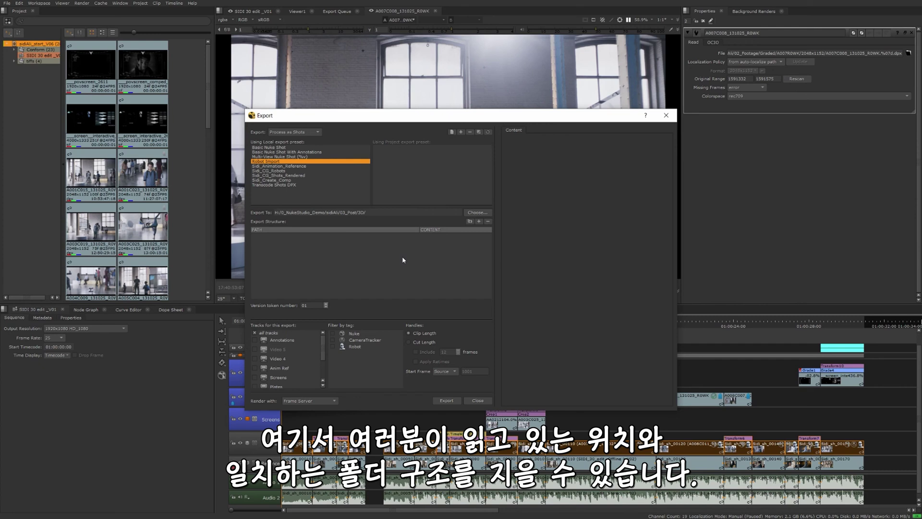
pyautogui.click(470, 222)
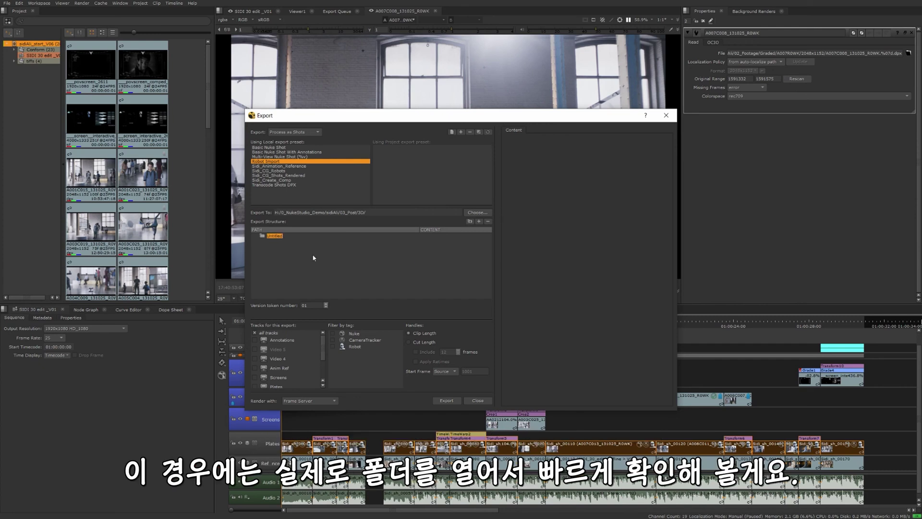
pyautogui.hotkey('alt', 'Tab')
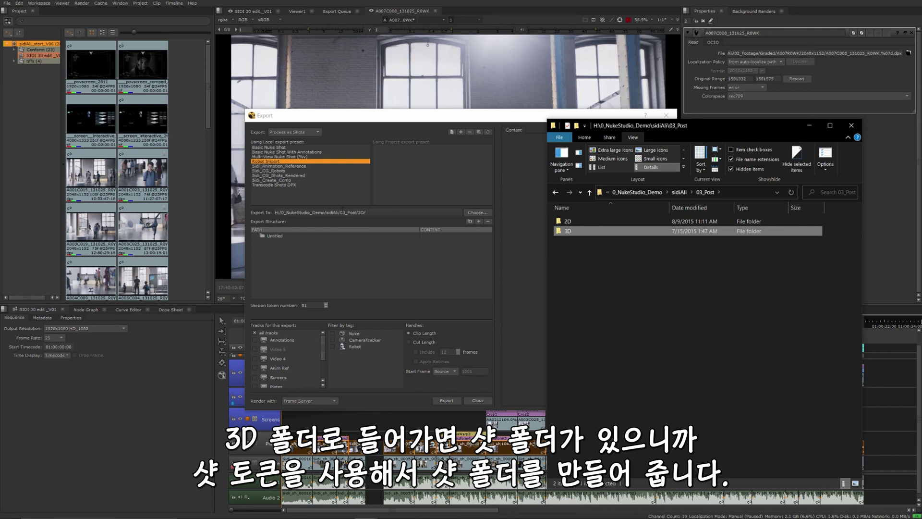
pyautogui.doubleClick(570, 231)
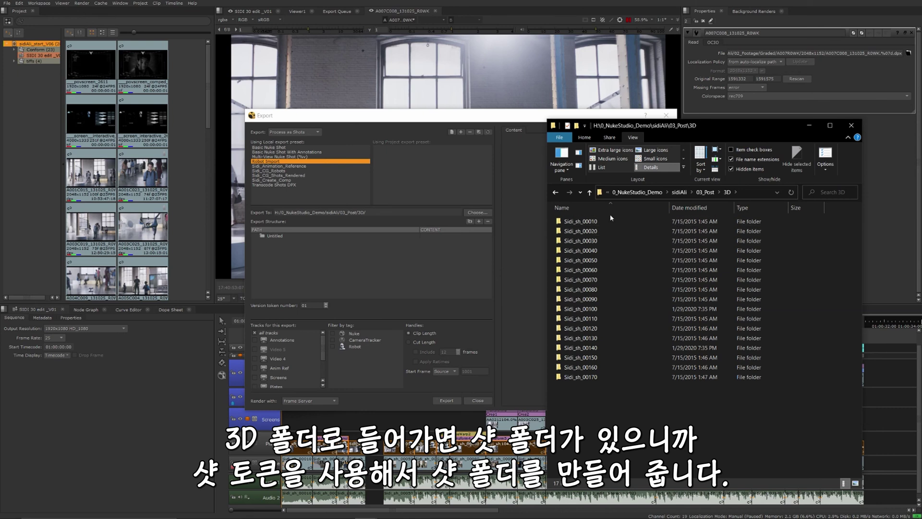
pyautogui.click(278, 236)
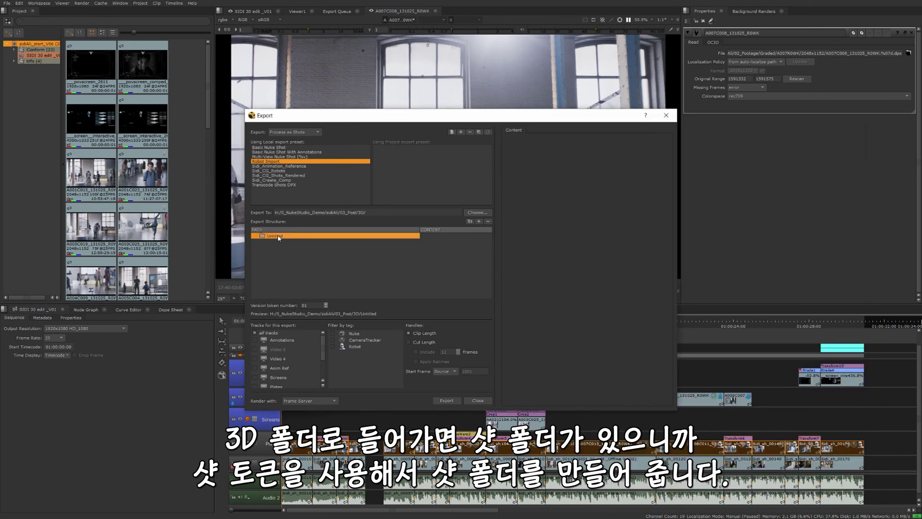
pyautogui.doubleClick(279, 236)
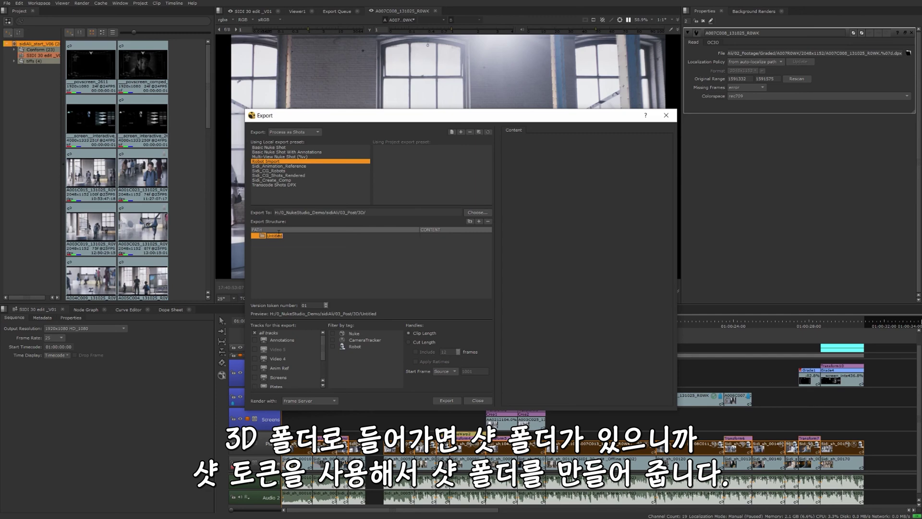
pyautogui.moveTo(278, 232)
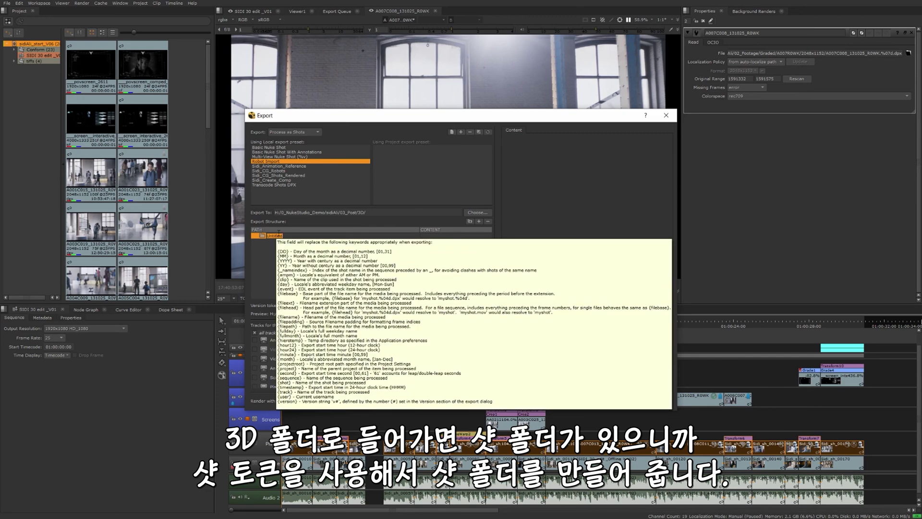
pyautogui.write('{shot}')
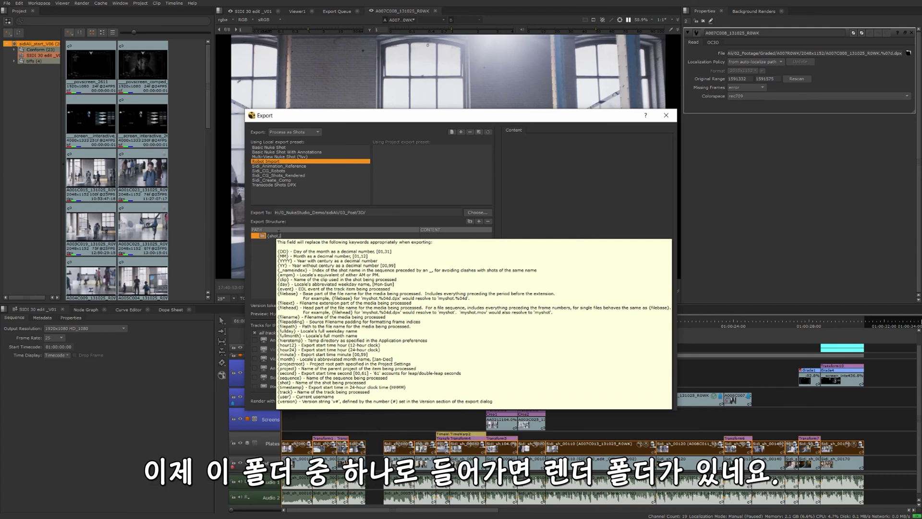
pyautogui.press('Return')
# Inspect the Sidi_sh_00010 folder in File Explorer and add a matching renders subfolder under {shot} in the export structure.
pyautogui.hotkey('alt', 'Tab')
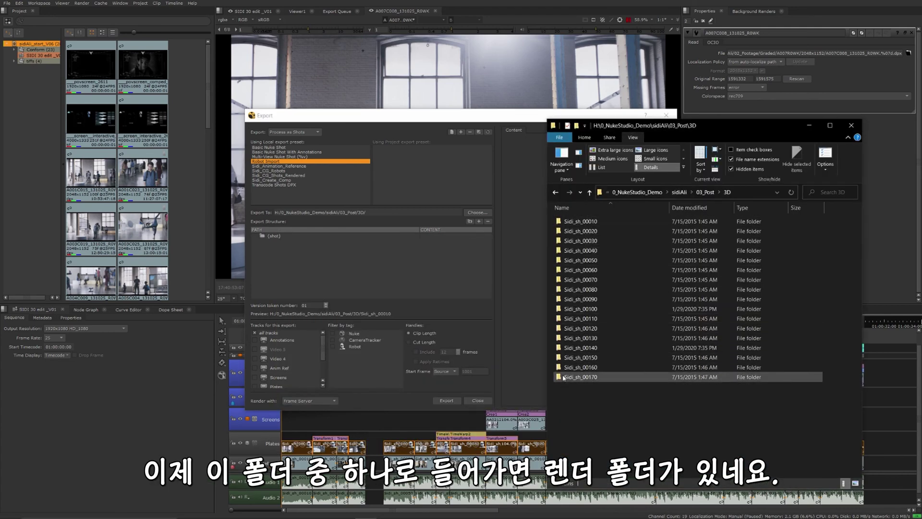
pyautogui.doubleClick(589, 221)
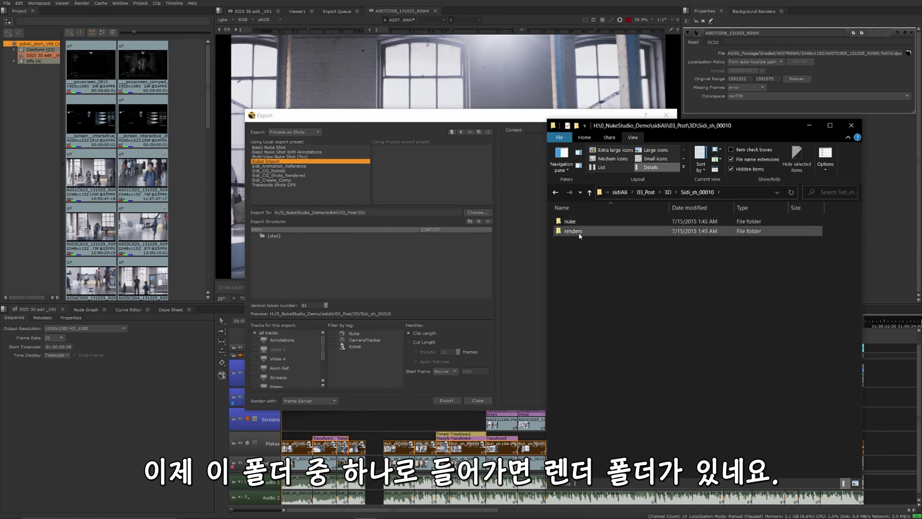
pyautogui.click(426, 255)
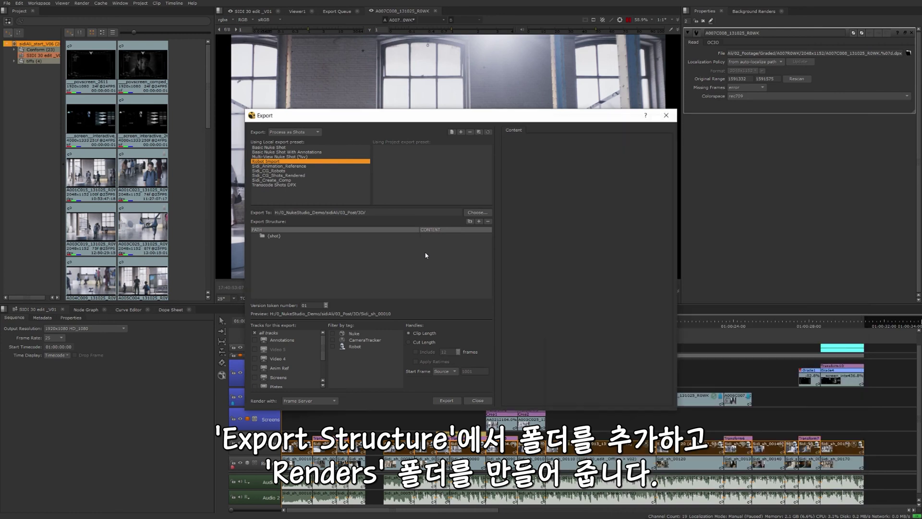
pyautogui.click(307, 236)
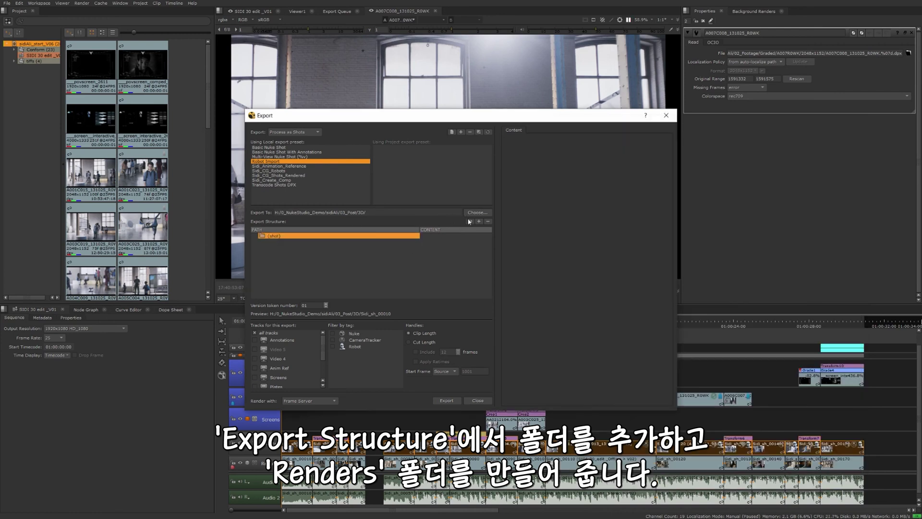
pyautogui.click(469, 221)
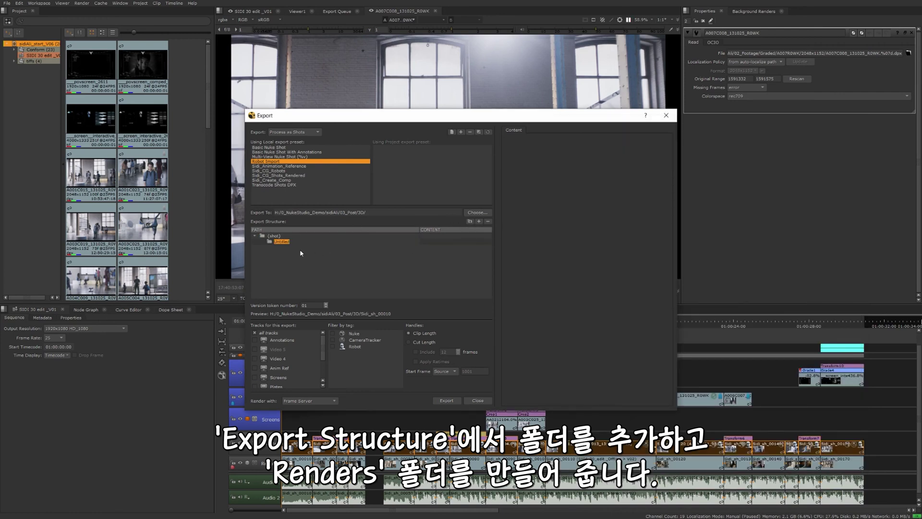
pyautogui.write('render')
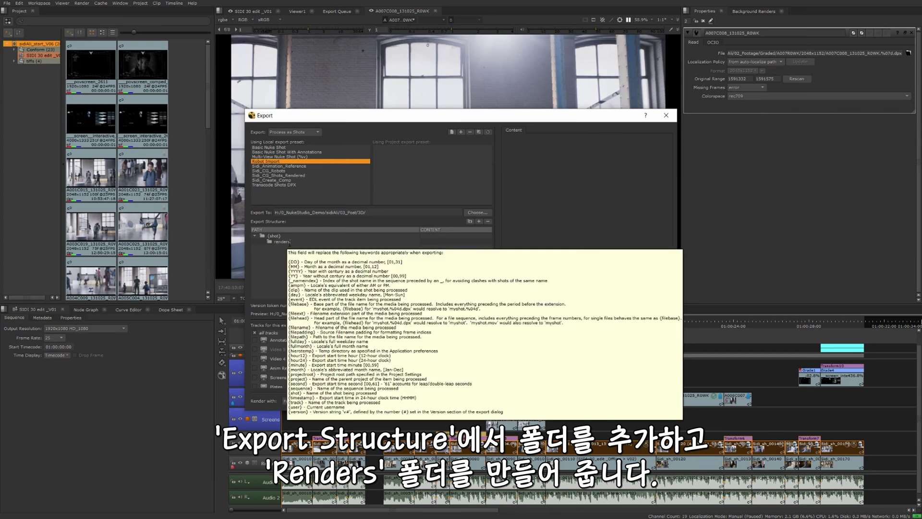
pyautogui.write('s')
pyautogui.press('Return')
# Check the file naming in the shot's renders folder and add a file entry named {shot}_Robot_{version}.####.exr under renders in the export structure.
pyautogui.hotkey('alt', 'Tab')
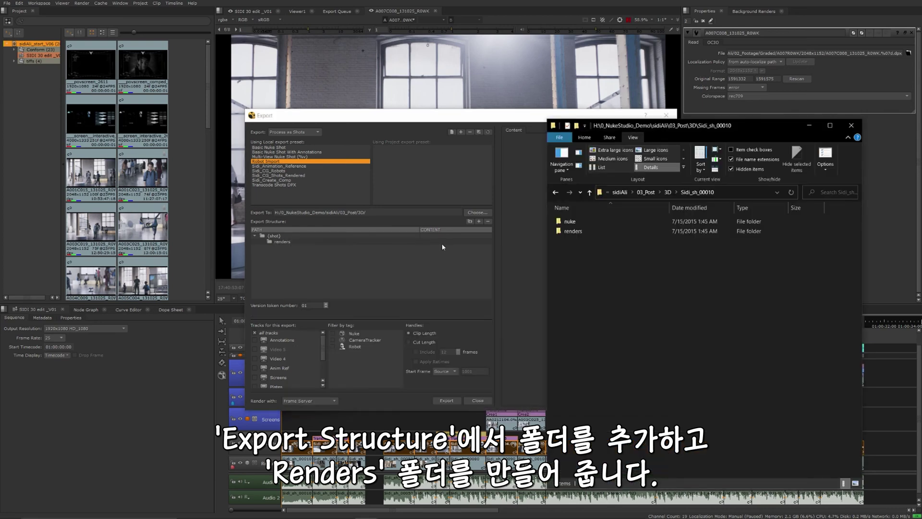
pyautogui.doubleClick(573, 231)
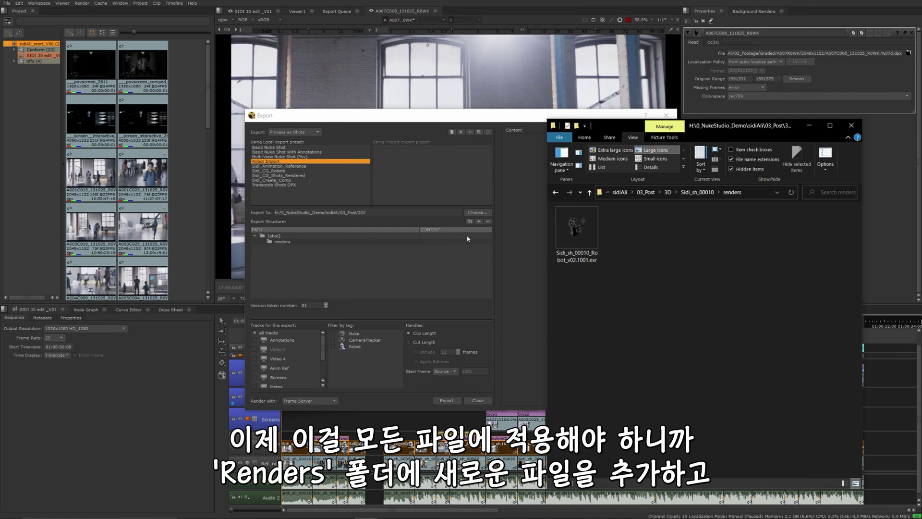
pyautogui.click(389, 244)
pyautogui.click(304, 242)
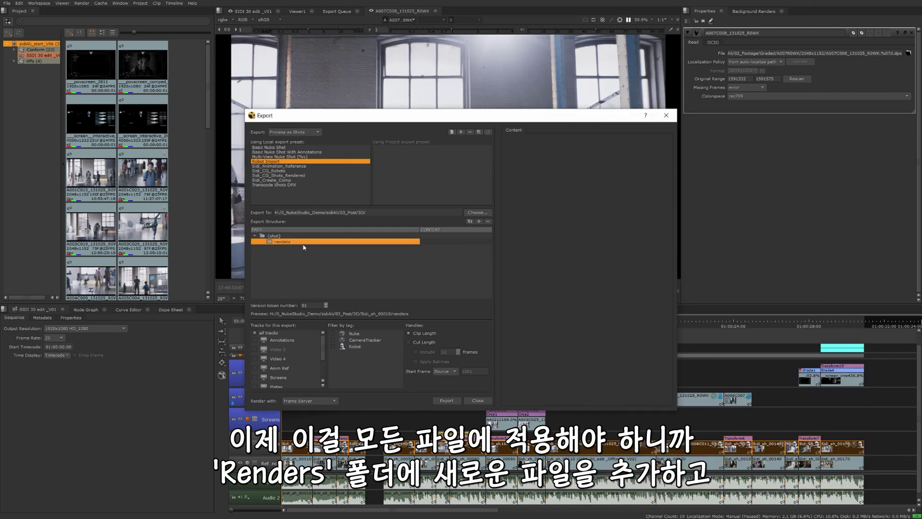
pyautogui.click(479, 221)
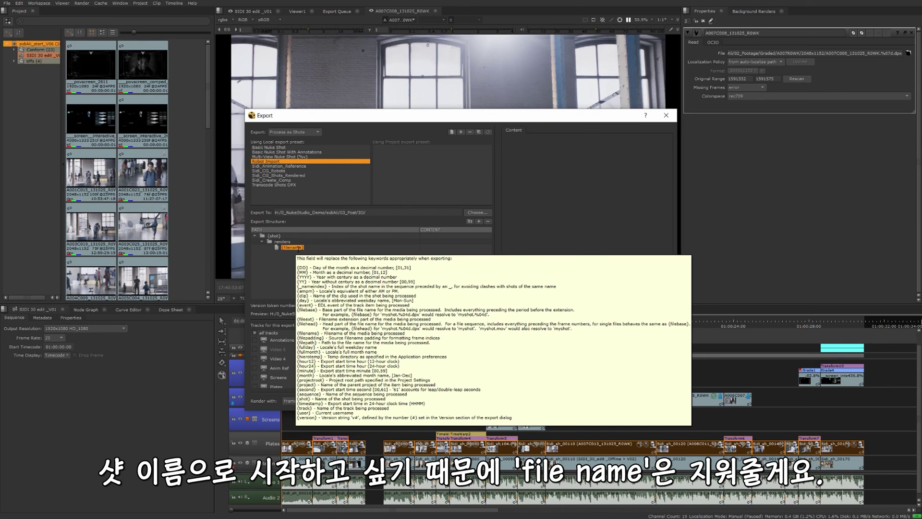
pyautogui.press('BackSpace')
pyautogui.write('shot}_Robot_{')
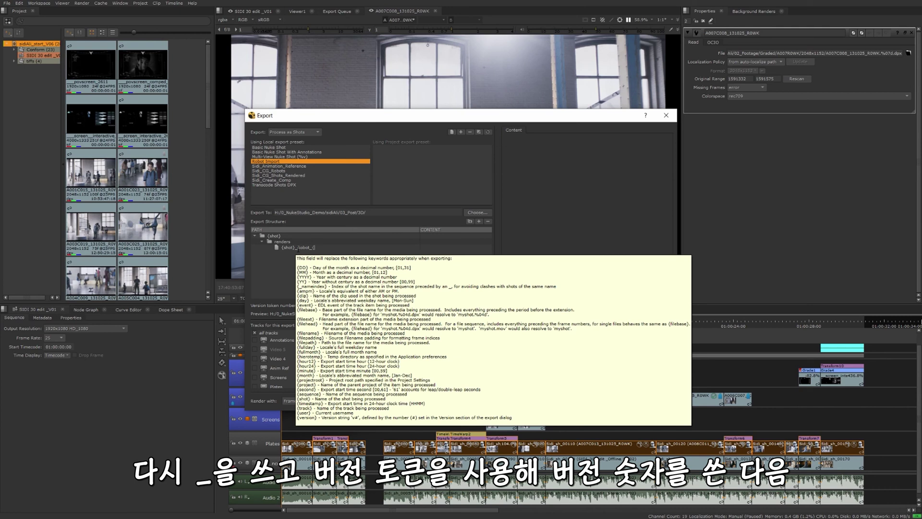
pyautogui.write('version}.')
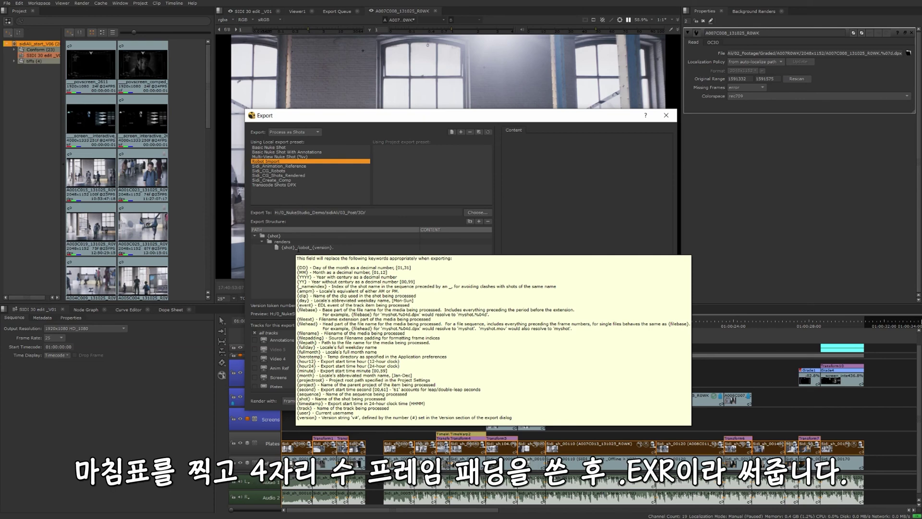
pyautogui.write('####.exr')
pyautogui.click(299, 248)
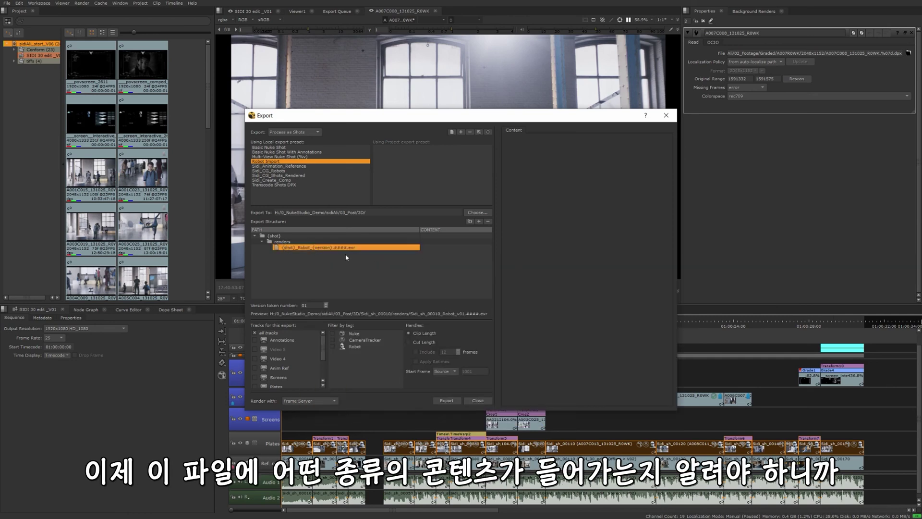
# Assign External Render as the EXR entry's content, then close the export window without exporting and keep the template changes.
pyautogui.click(454, 249)
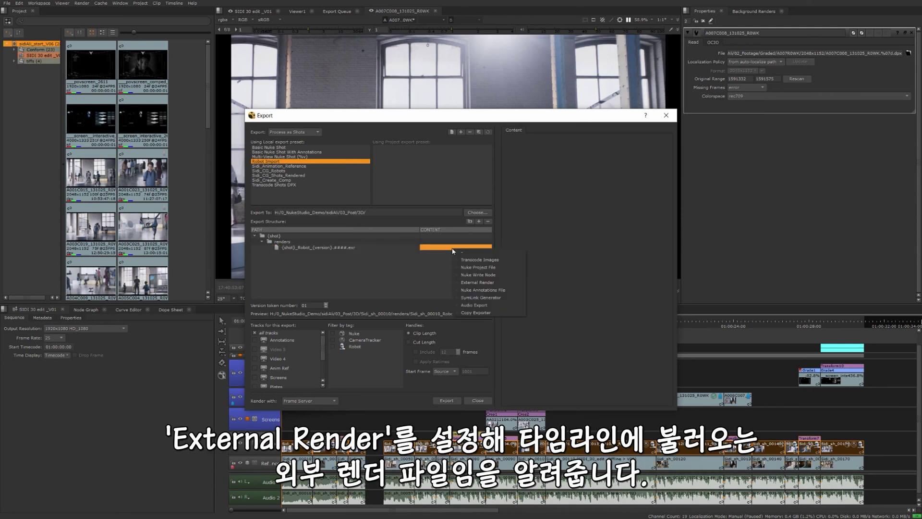
pyautogui.click(464, 283)
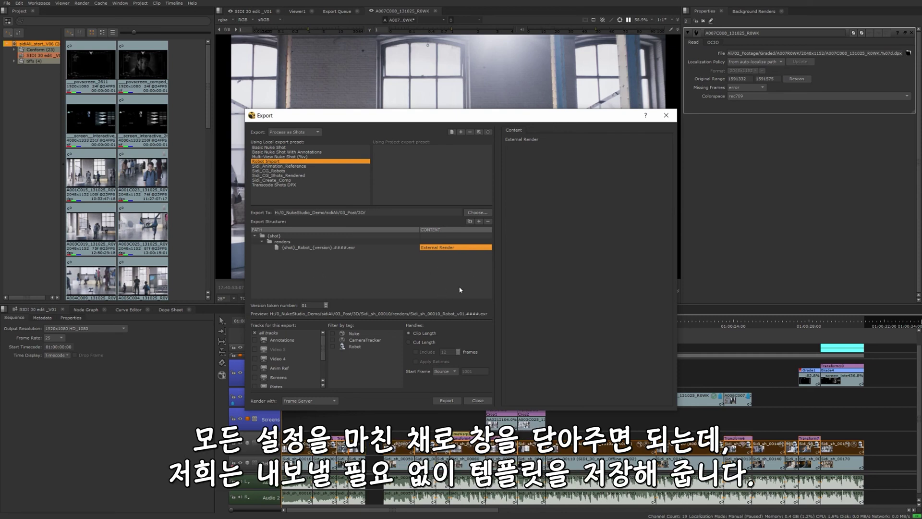
pyautogui.click(478, 401)
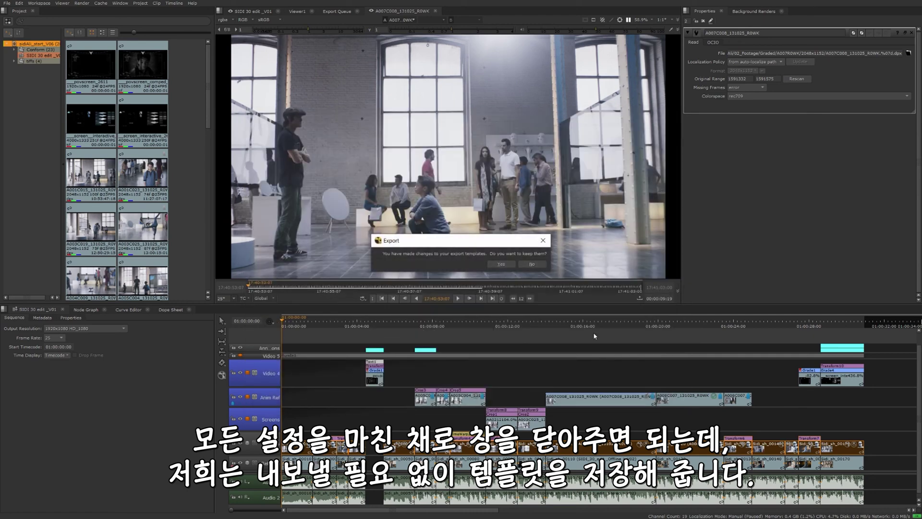
pyautogui.click(502, 264)
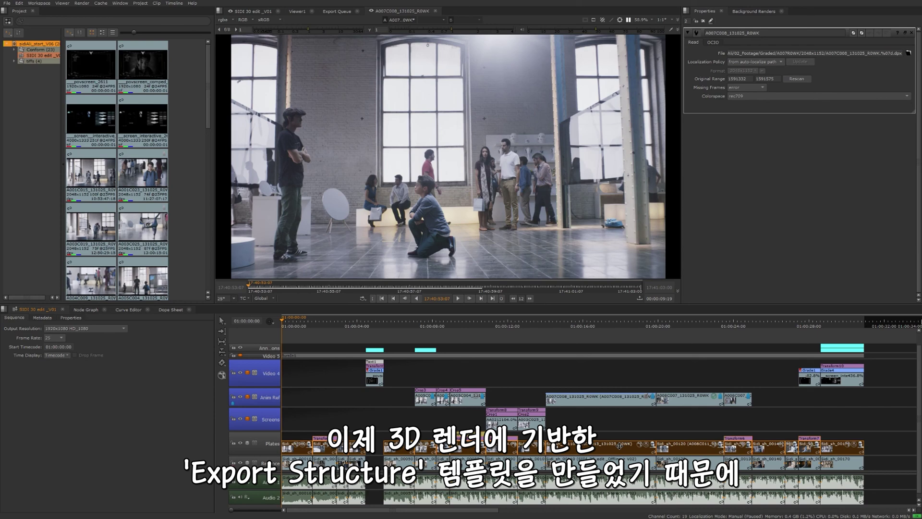
# Build a new track named Robot from the export structure for the selected shots, using the Robot Import preset.
pyautogui.rightClick(601, 446)
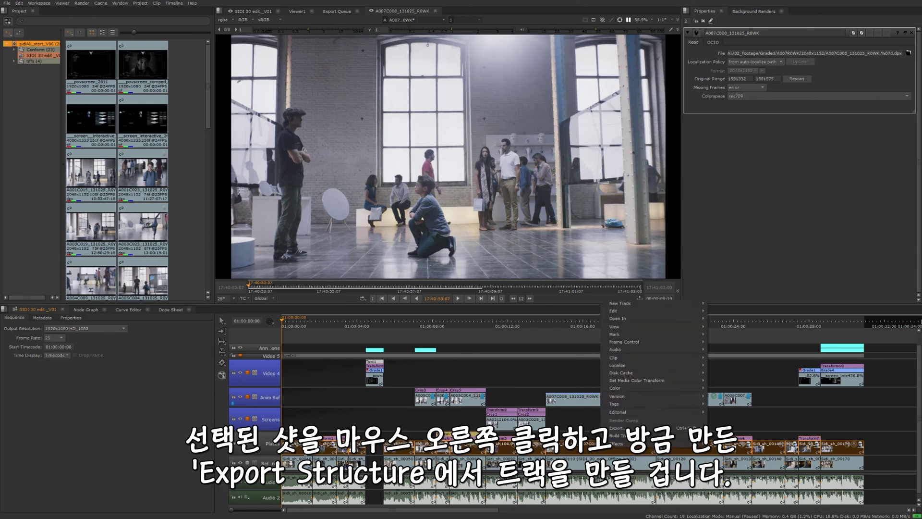
pyautogui.moveTo(624, 435)
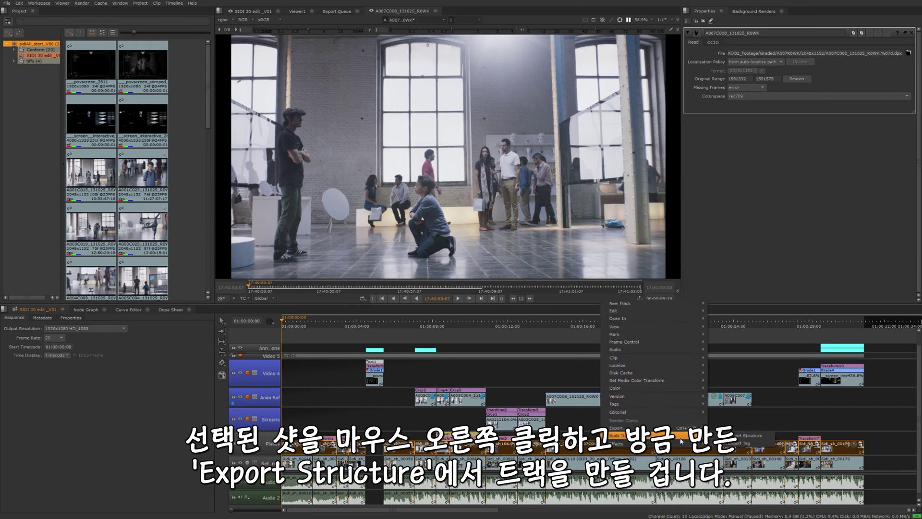
pyautogui.click(750, 435)
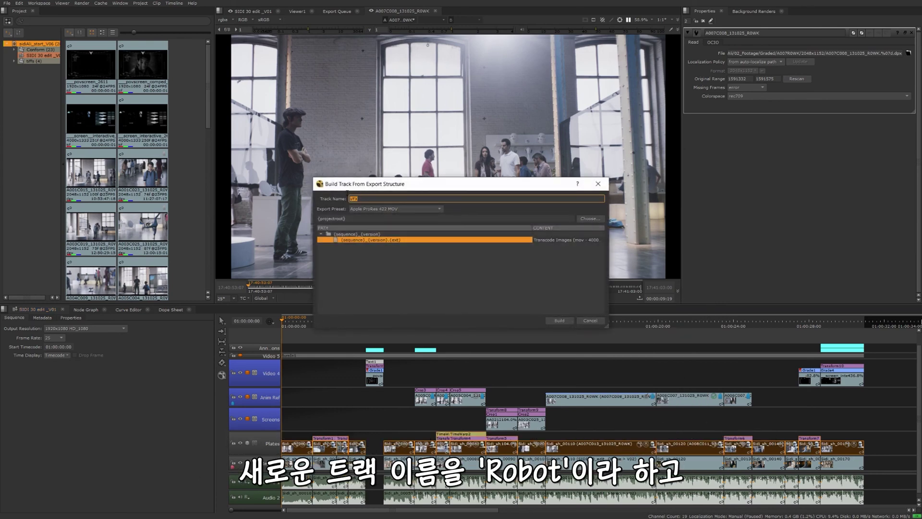
pyautogui.moveTo(361, 199); pyautogui.dragTo(347, 195)
pyautogui.write('Robot')
pyautogui.click(406, 210)
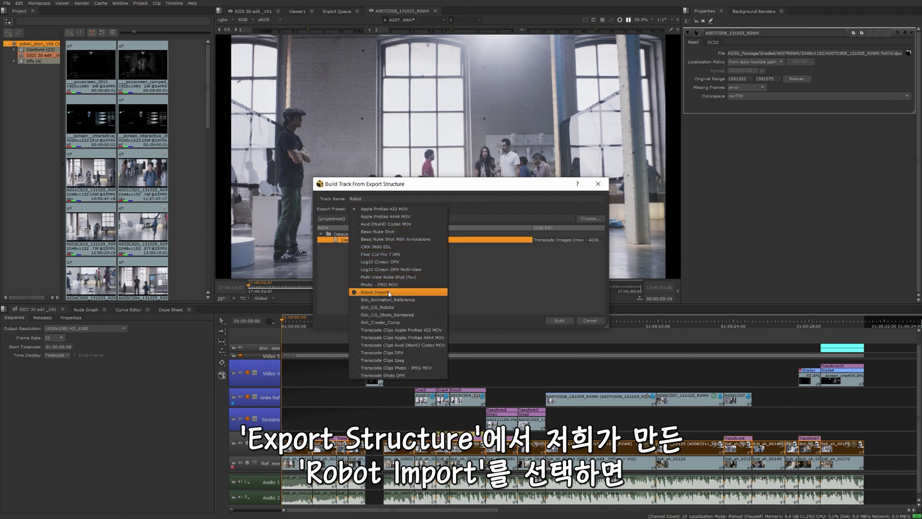
pyautogui.click(390, 292)
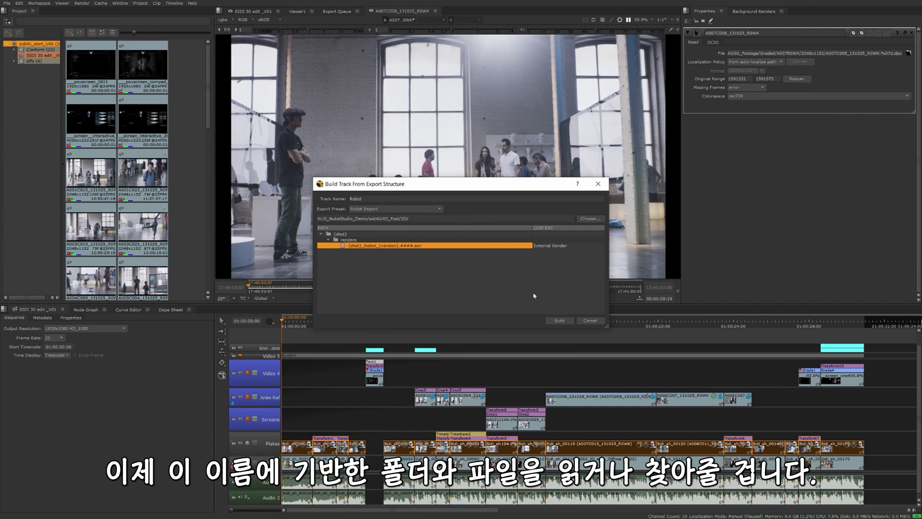
pyautogui.click(560, 320)
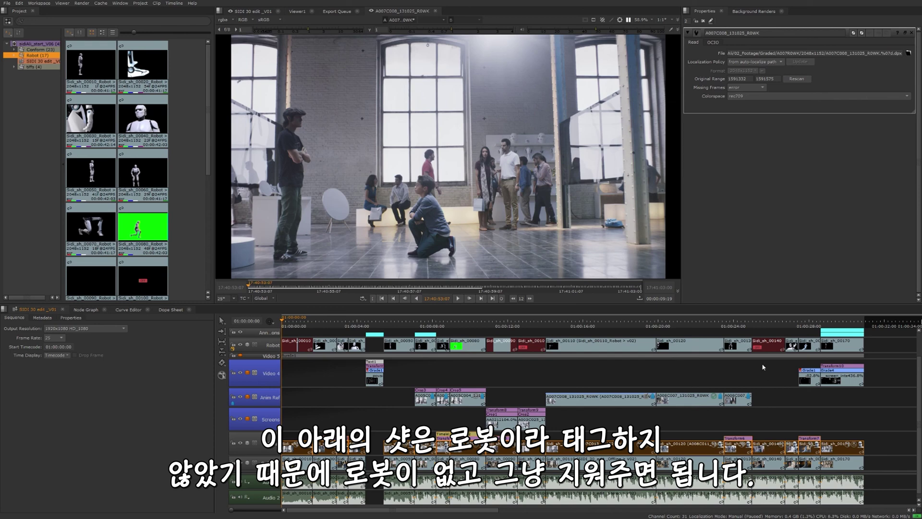
# Delete the red Sidi_sh_00140 and Sidi_sh_00100 clips, which have no robot render, from the newly built track.
pyautogui.click(767, 346)
pyautogui.press('Delete')
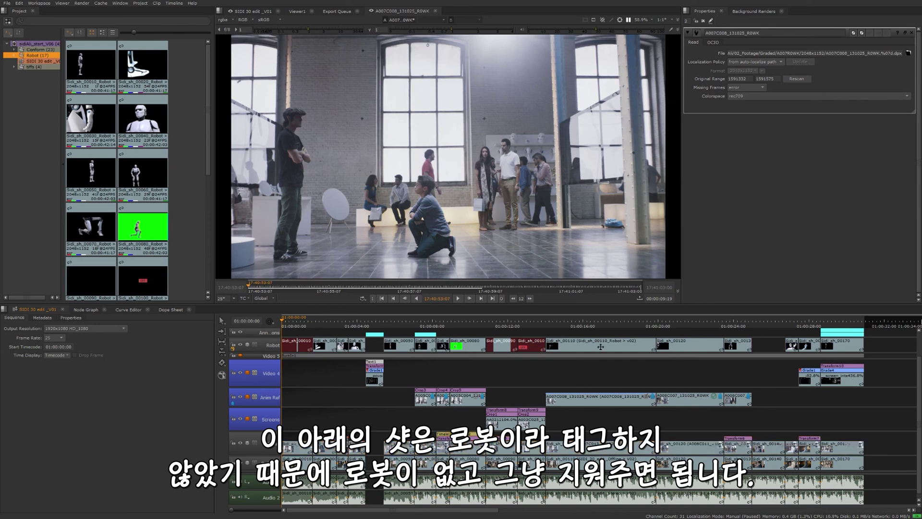
pyautogui.click(532, 344)
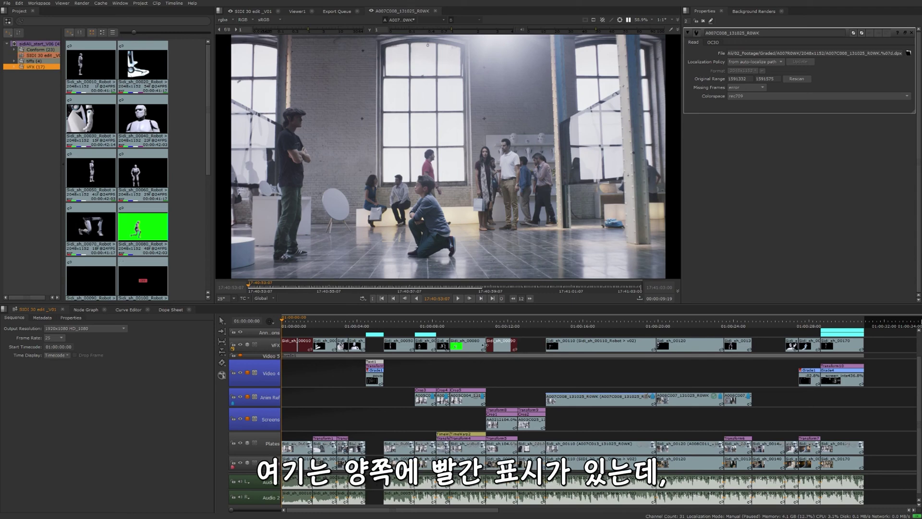
# Inspect the partly red Sidi_sh_00090 clip on the VFX track and scrub through its robot frames.
pyautogui.scroll(1, 505, 342)
pyautogui.scroll(2, 505, 343)
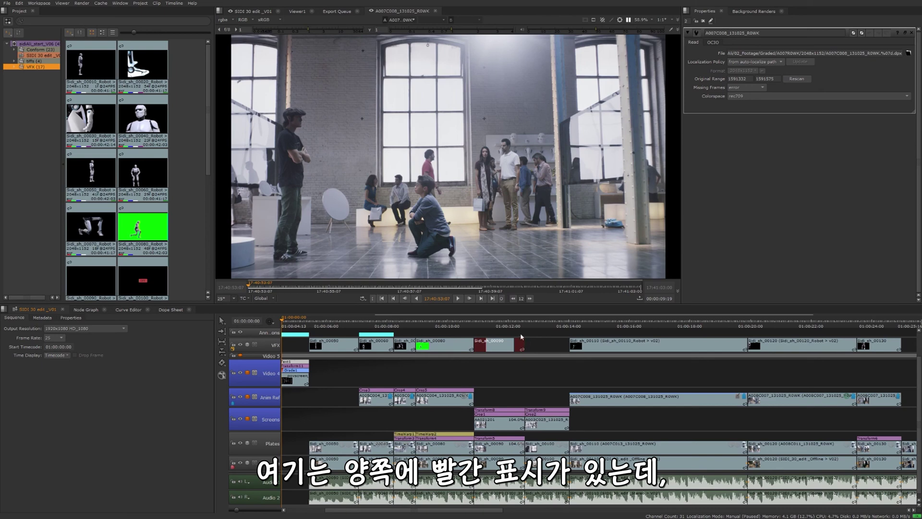
pyautogui.scroll(2, 499, 344)
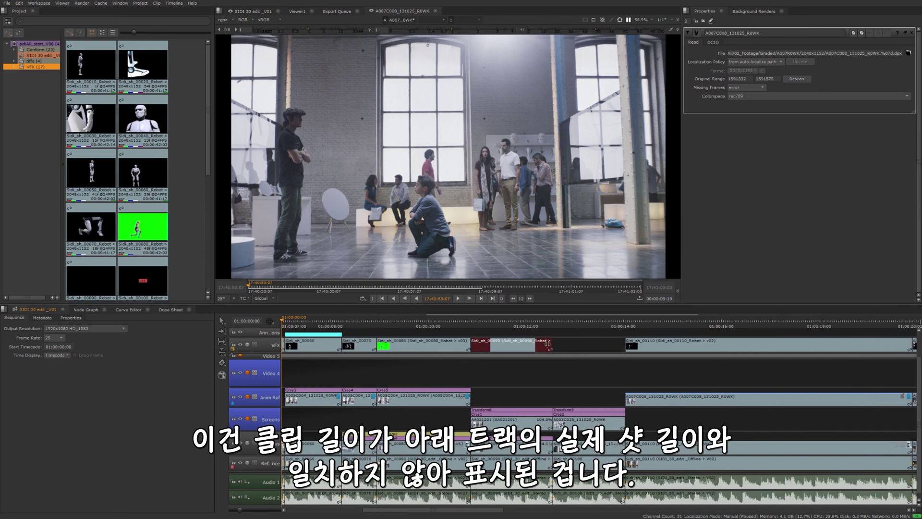
pyautogui.click(508, 345)
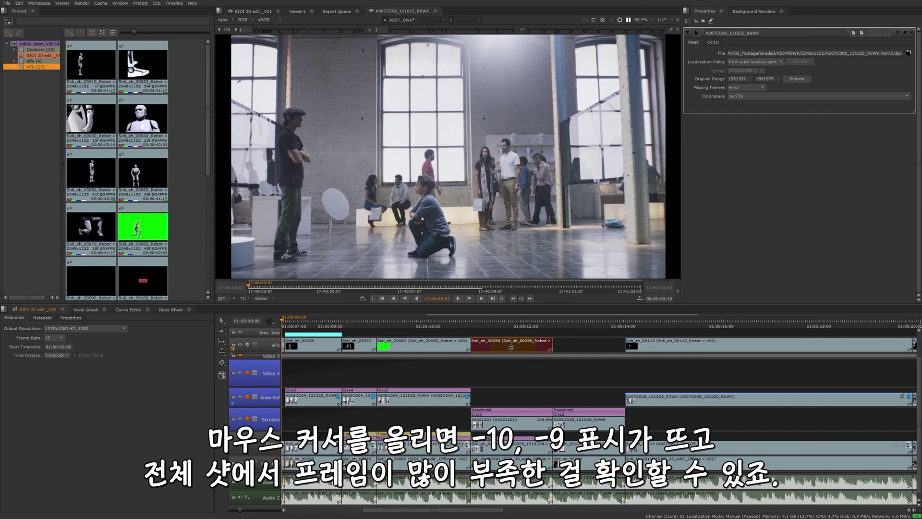
pyautogui.moveTo(510, 351)
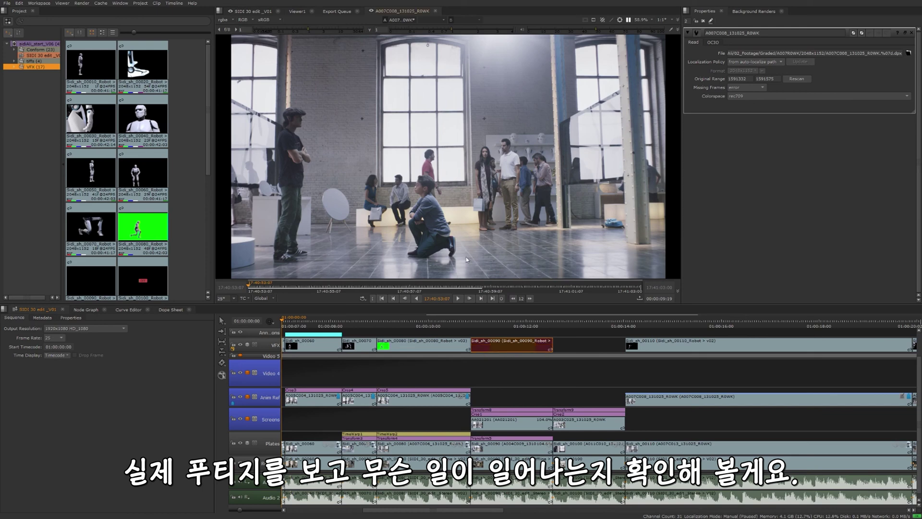
pyautogui.click(504, 323)
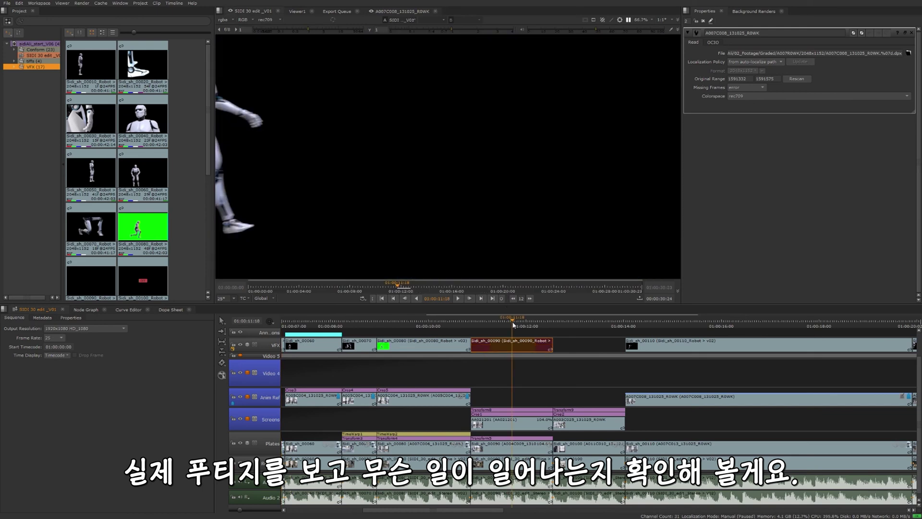
pyautogui.moveTo(504, 324); pyautogui.dragTo(529, 318)
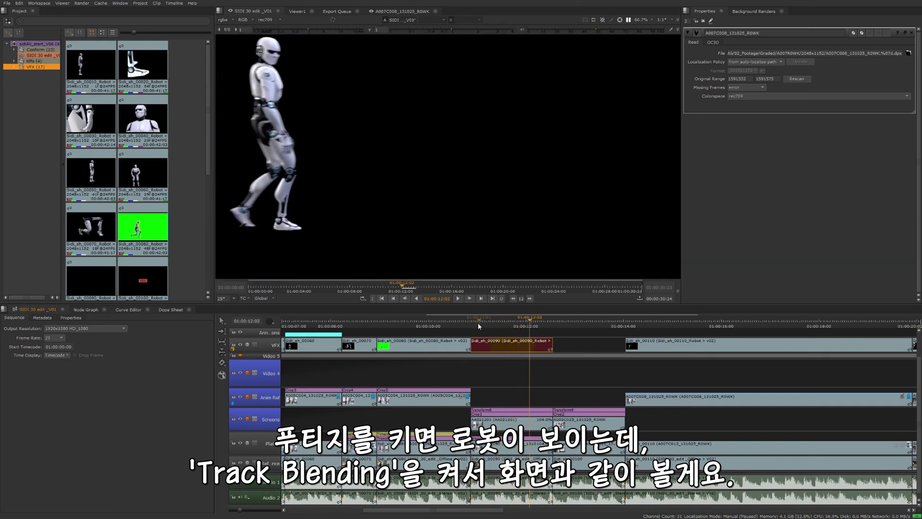
# Enable track blending on the VFX track and review the robot over the plate in Sidi_sh_00090.
pyautogui.click(247, 346)
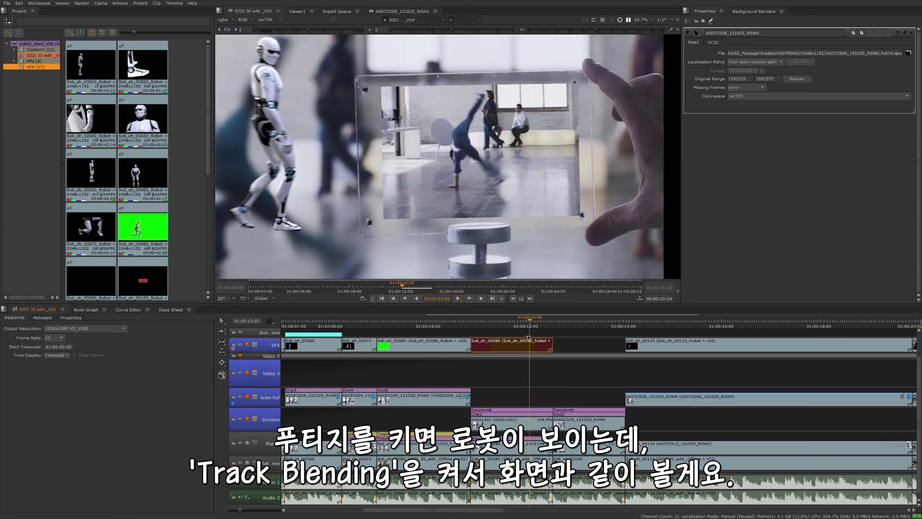
pyautogui.moveTo(529, 322)
pyautogui.mouseDown()
pyautogui.moveTo(498, 321)
pyautogui.moveTo(523, 325)
pyautogui.mouseUp()
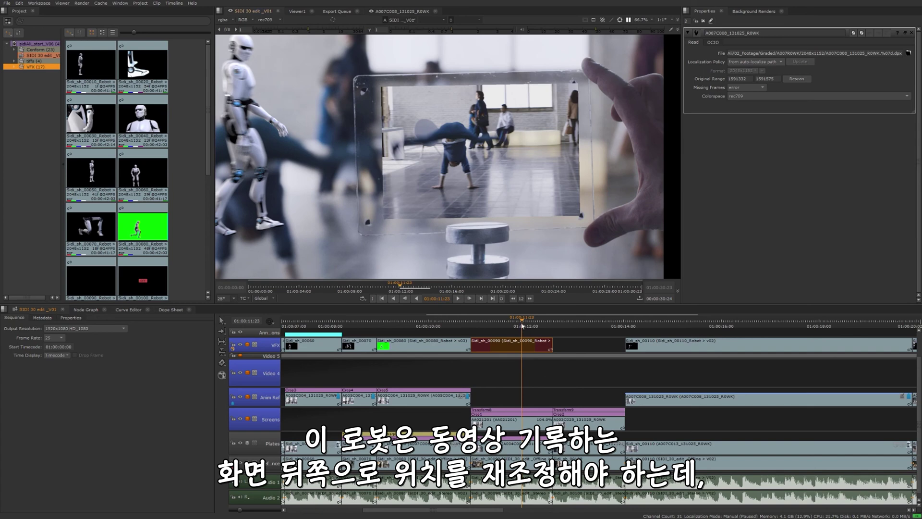
pyautogui.moveTo(526, 326)
pyautogui.mouseDown()
pyautogui.moveTo(503, 320)
pyautogui.moveTo(529, 319)
pyautogui.mouseUp()
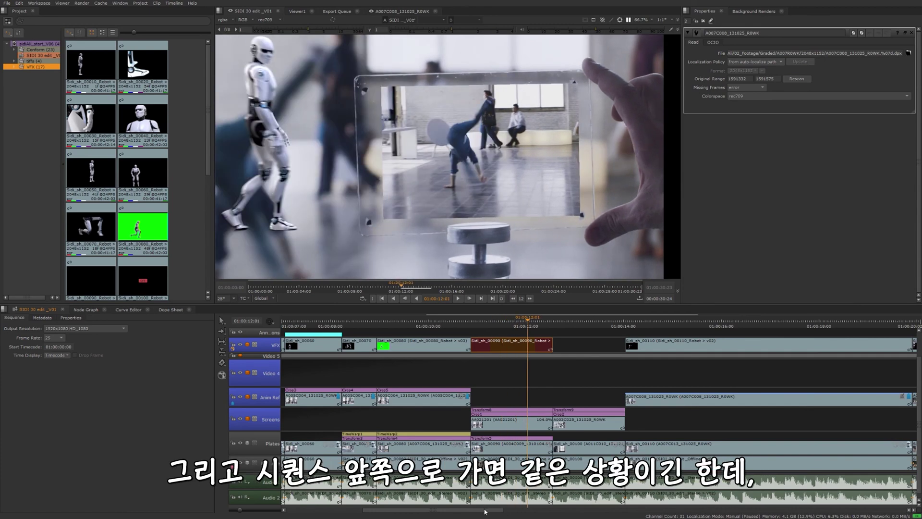
# Check the Sidi_sh_00010 clip at the start of the sequence at its single rendered robot frame.
pyautogui.moveTo(485, 512); pyautogui.dragTo(358, 511)
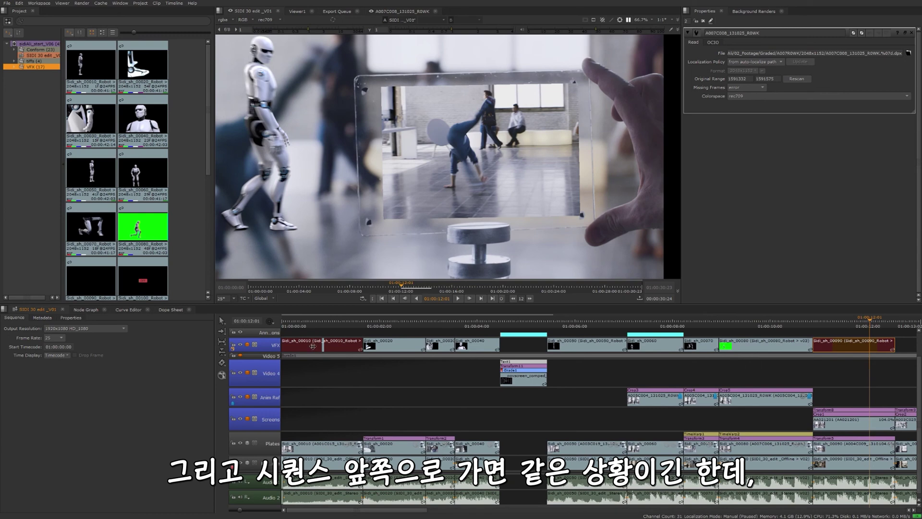
pyautogui.click(325, 321)
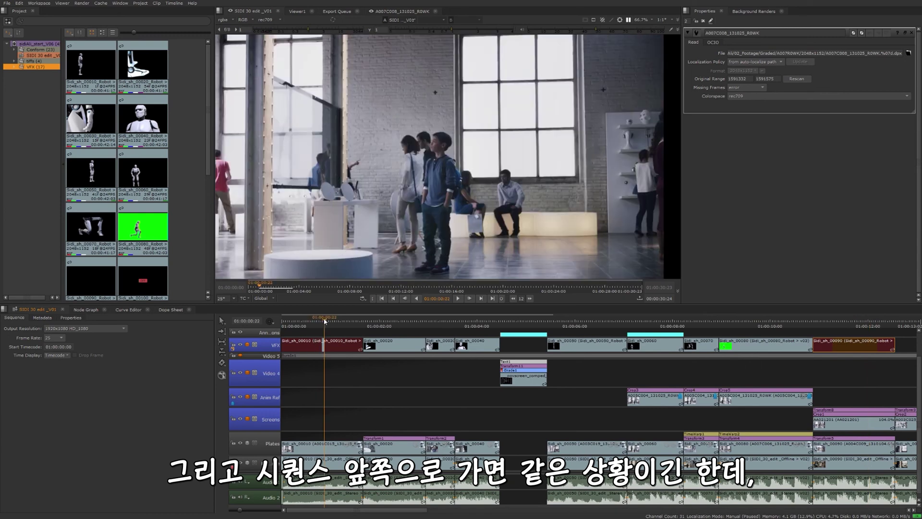
pyautogui.click(323, 321)
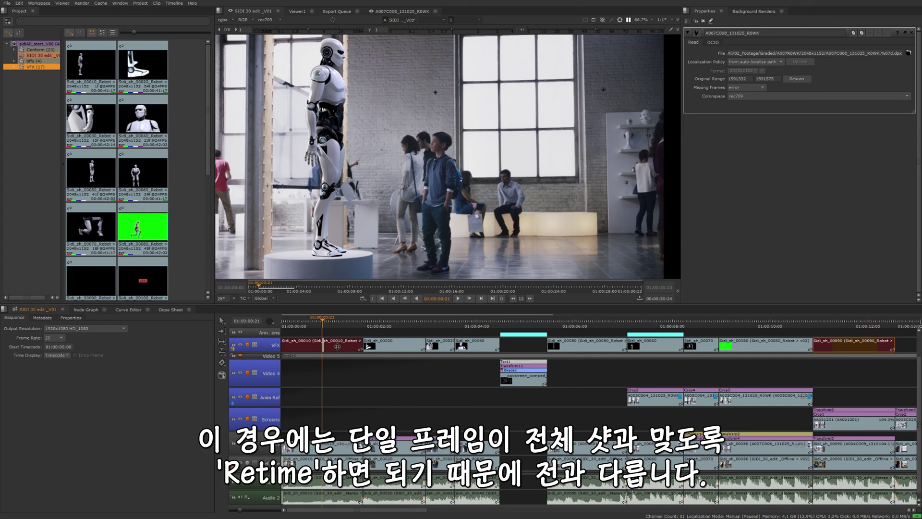
# Switch to the Conforming workspace and locate the VFX Sidi_sh_00010 clip's row and timing columns in the spreadsheet.
pyautogui.click(37, 3)
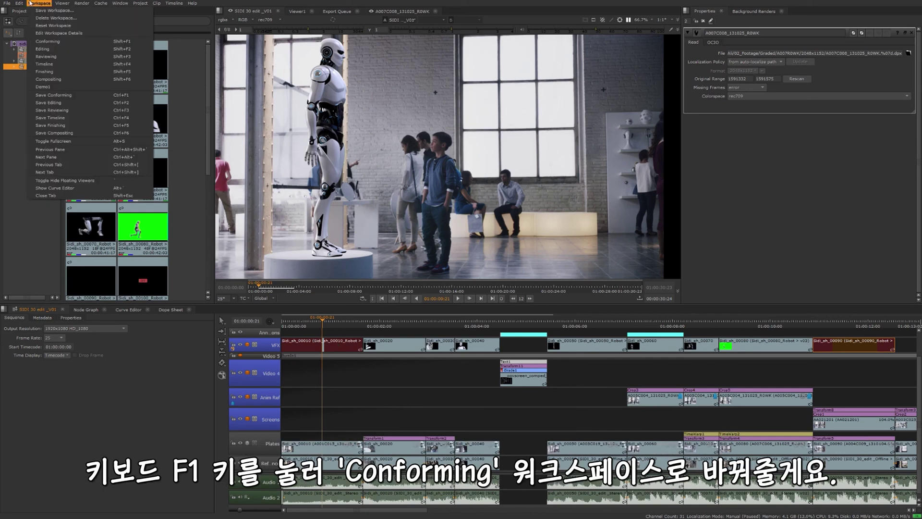
pyautogui.click(49, 41)
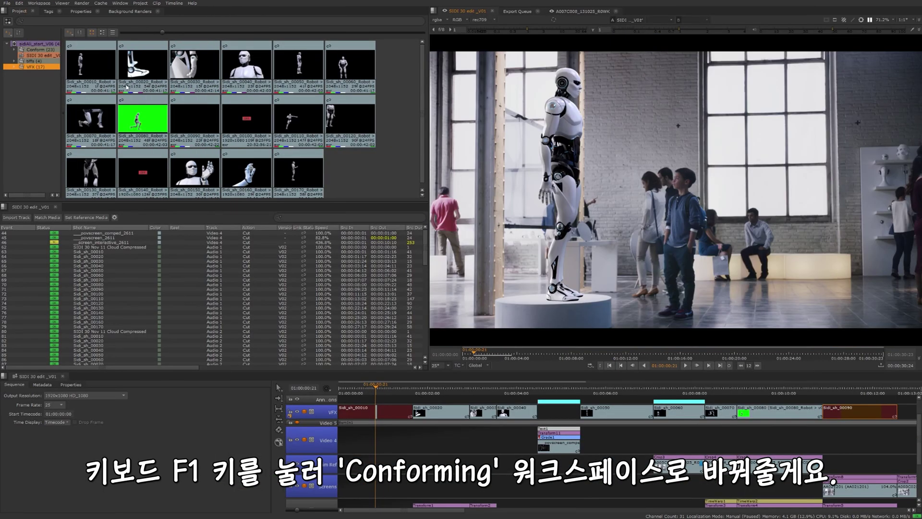
pyautogui.click(399, 412)
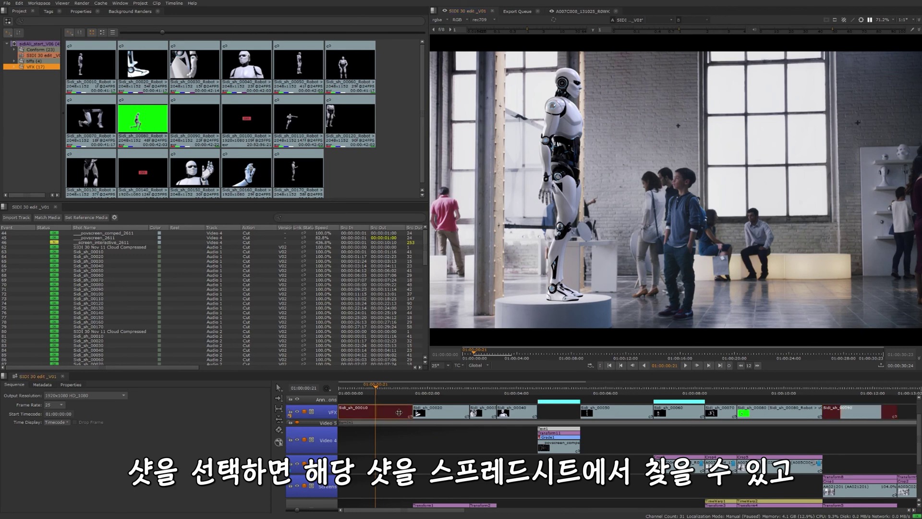
pyautogui.moveTo(425, 249); pyautogui.dragTo(435, 348)
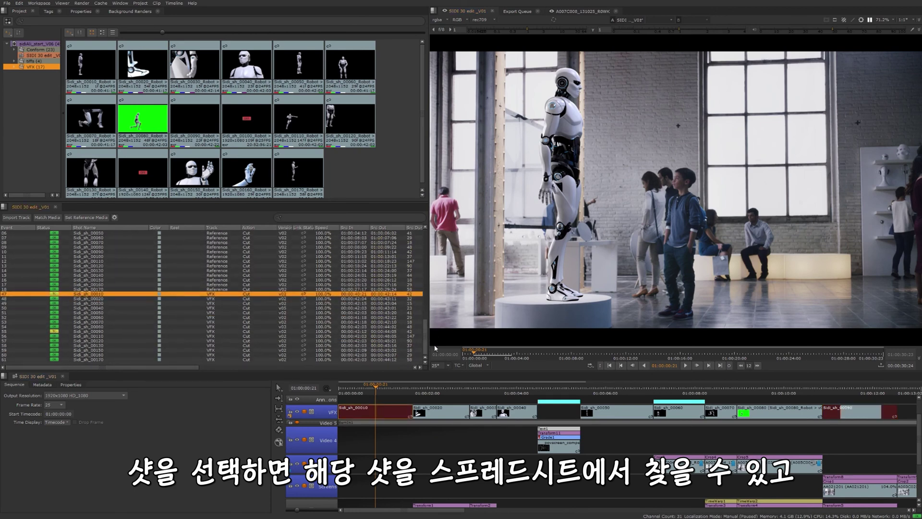
pyautogui.moveTo(161, 368); pyautogui.dragTo(230, 374)
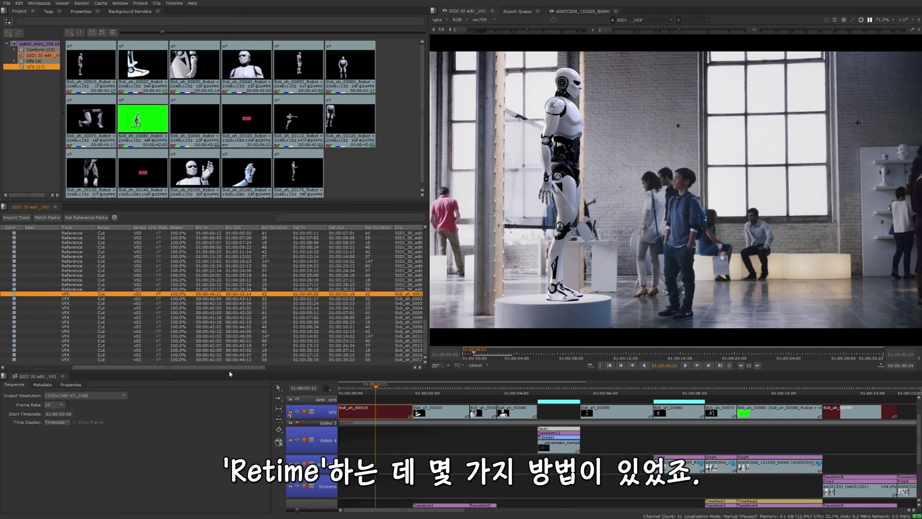
# Examine the Sidi_sh_00010 clip up close and scrub between the shot's start and the robot's single frame.
pyautogui.click(395, 402)
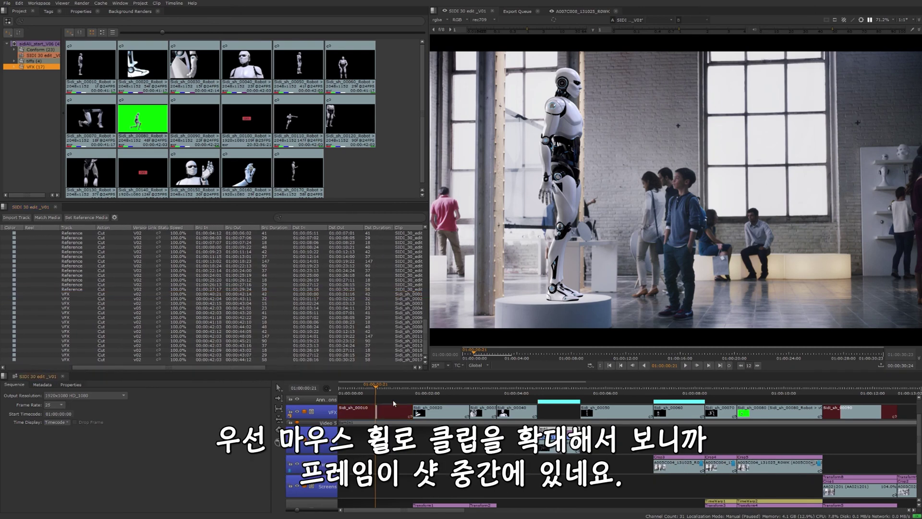
pyautogui.scroll(3, 396, 481)
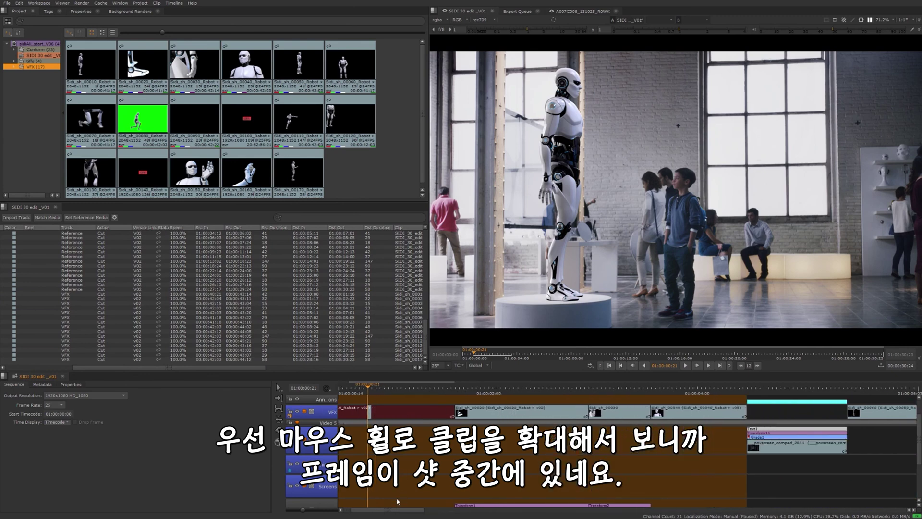
pyautogui.moveTo(397, 510); pyautogui.dragTo(364, 511)
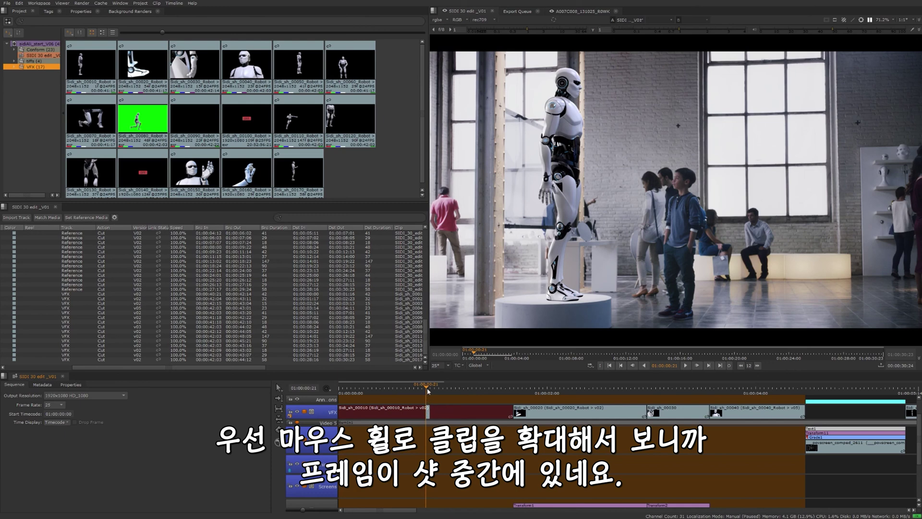
pyautogui.moveTo(428, 391)
pyautogui.mouseDown()
pyautogui.moveTo(415, 388)
pyautogui.moveTo(429, 382)
pyautogui.mouseUp()
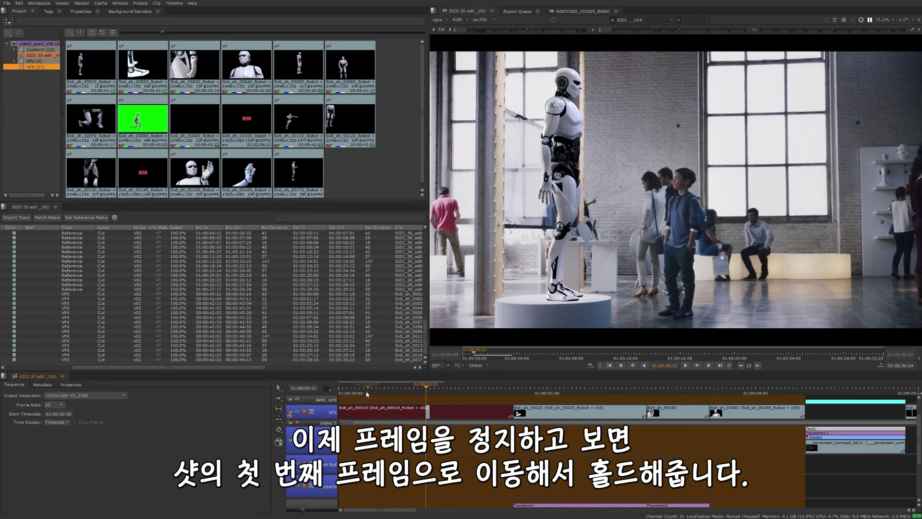
pyautogui.click(473, 412)
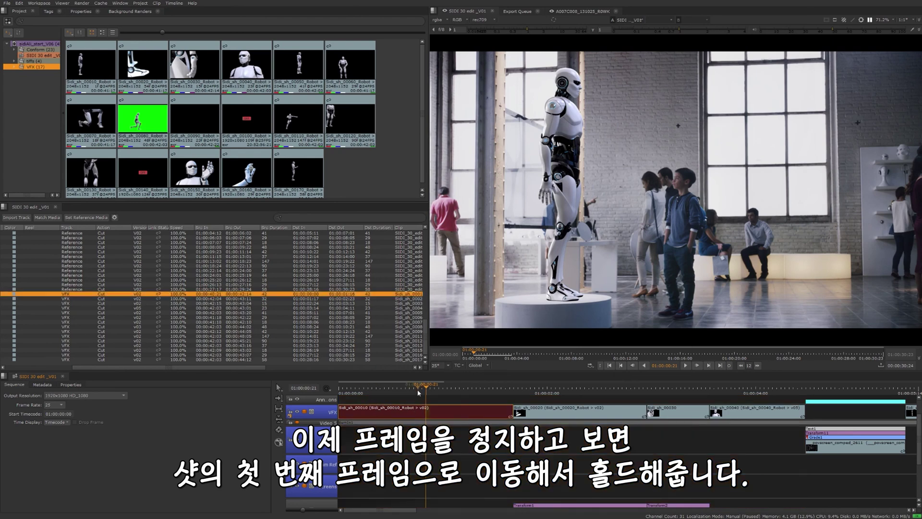
pyautogui.moveTo(423, 388); pyautogui.dragTo(351, 387)
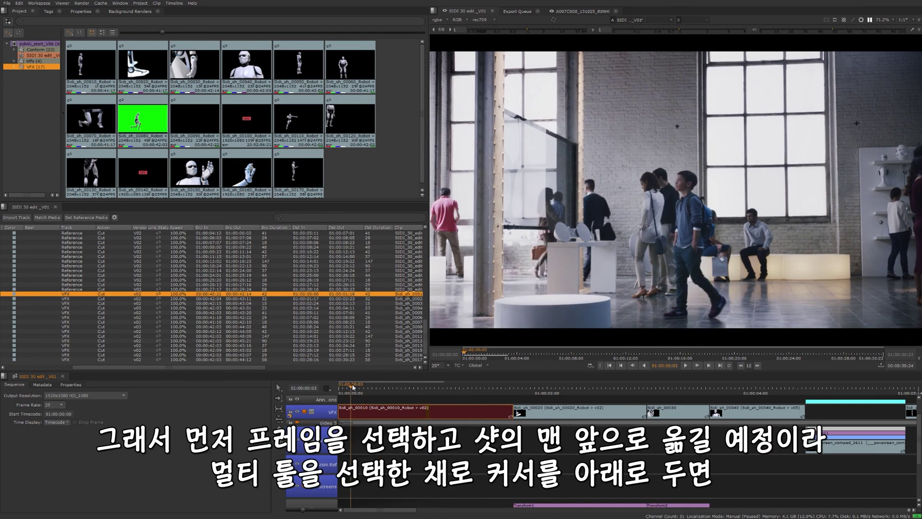
pyautogui.moveTo(354, 386); pyautogui.dragTo(426, 388)
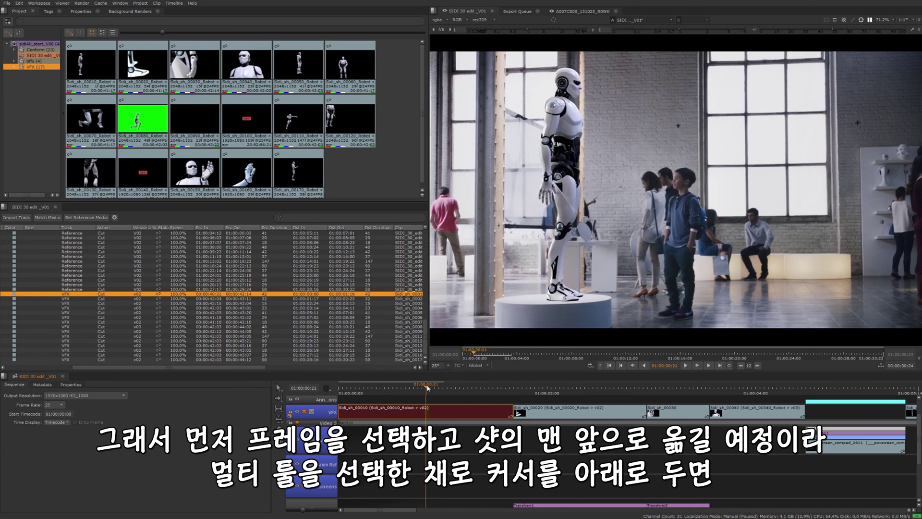
# Slip the Sidi_sh_00010 clip so its single robot frame falls on the first frame of the shot.
pyautogui.click(428, 409)
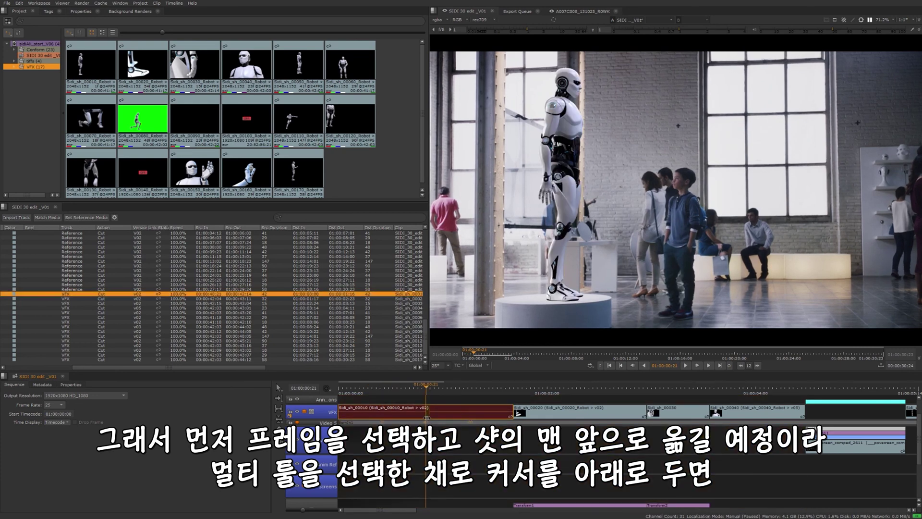
pyautogui.moveTo(427, 418); pyautogui.dragTo(427, 417)
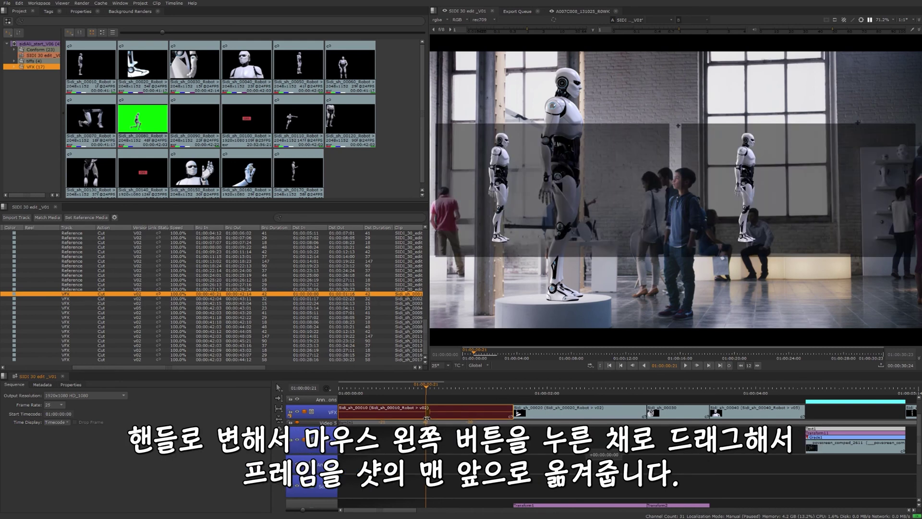
pyautogui.moveTo(426, 417); pyautogui.dragTo(339, 419)
pyautogui.click(339, 388)
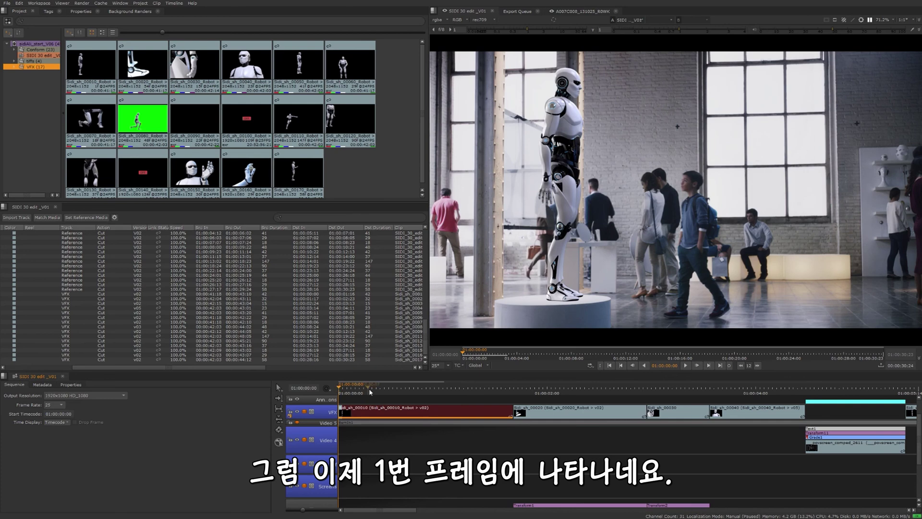
# Set the source duration of the VFX Sidi_sh_00010 clip to 0 in the spreadsheet to hold its frame.
pyautogui.click(366, 413)
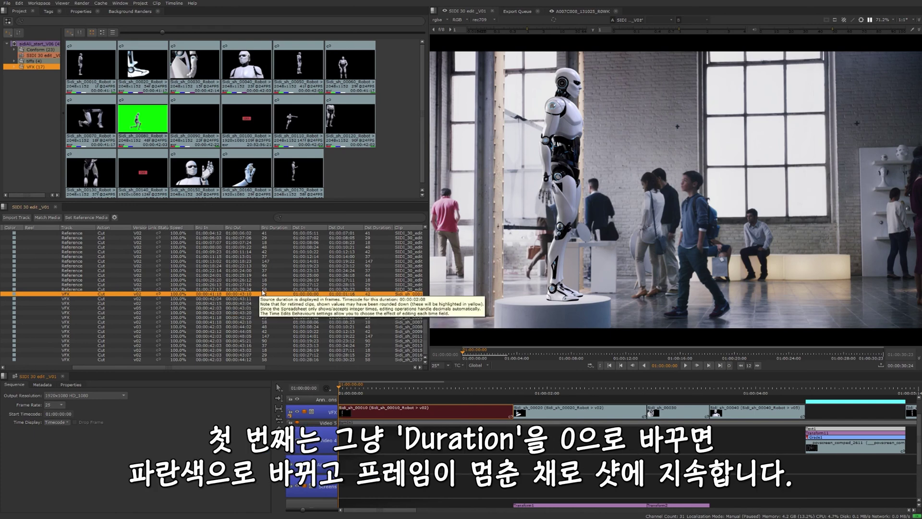
pyautogui.doubleClick(273, 294)
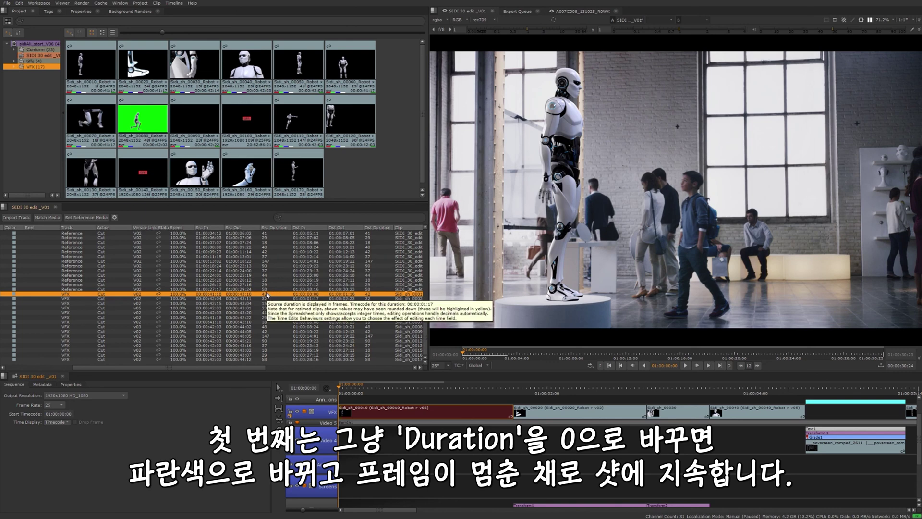
pyautogui.write('0')
pyautogui.press('Return')
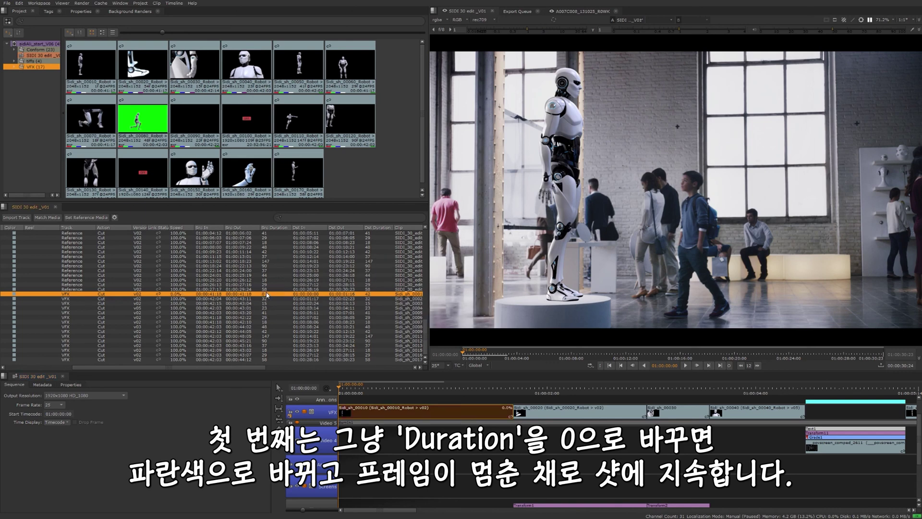
# Scrub the start of Sidi_sh_00010 to check the frame hold and compare its Src In and Src Out values.
pyautogui.click(397, 409)
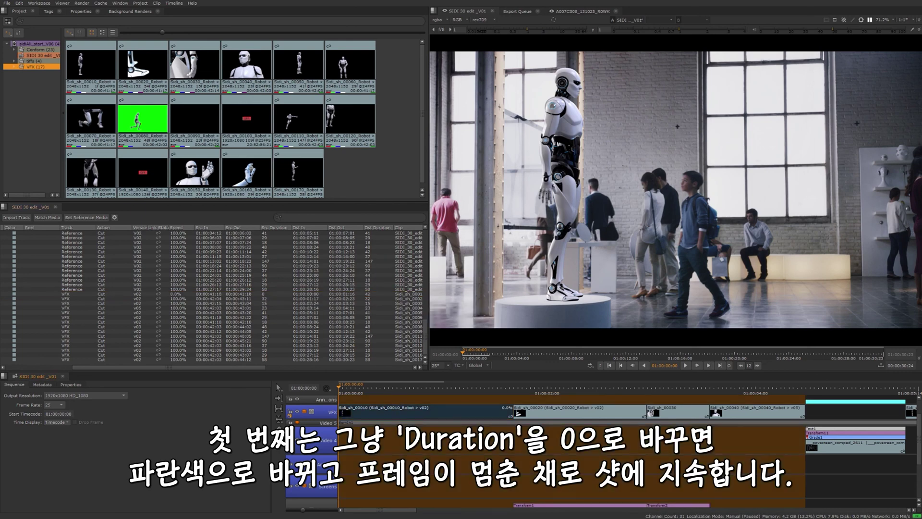
pyautogui.moveTo(400, 387); pyautogui.dragTo(348, 389)
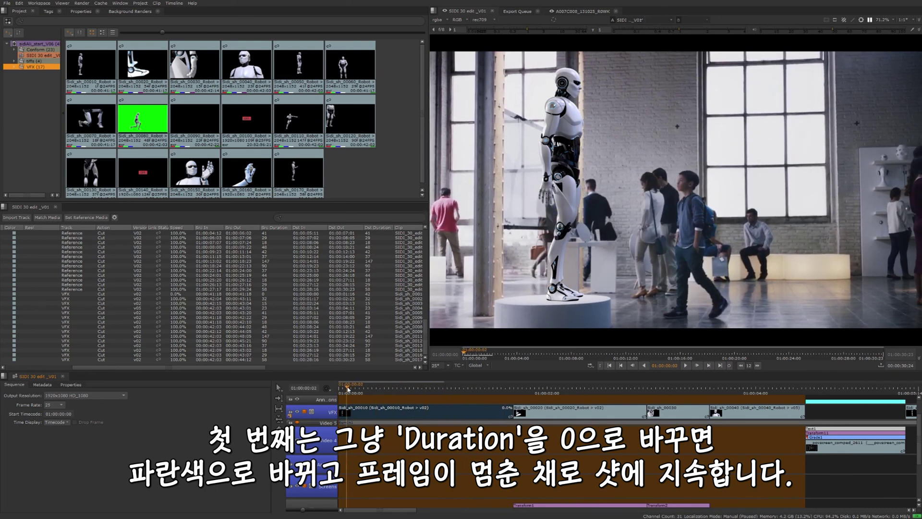
pyautogui.click(264, 295)
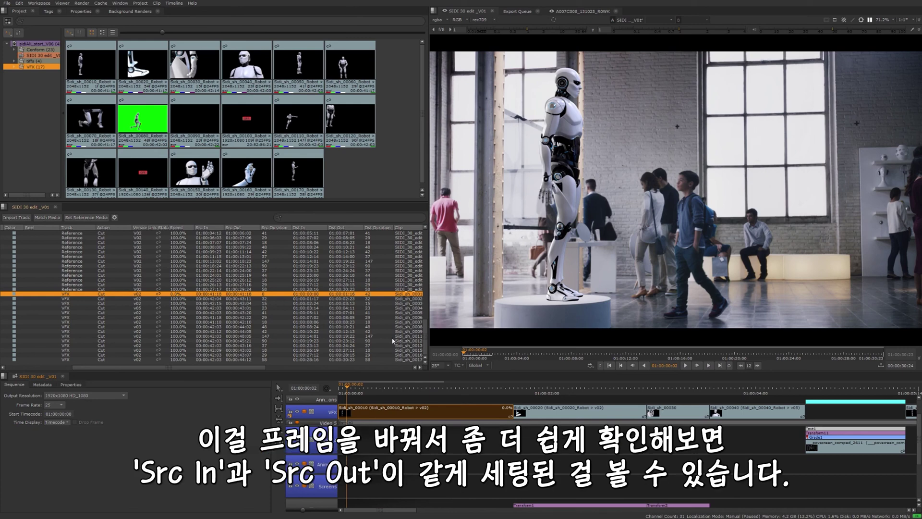
# Show times as timeline frames to compare Sidi_sh_00010's Src In and Src Out, and restore the timecode display.
pyautogui.click(463, 366)
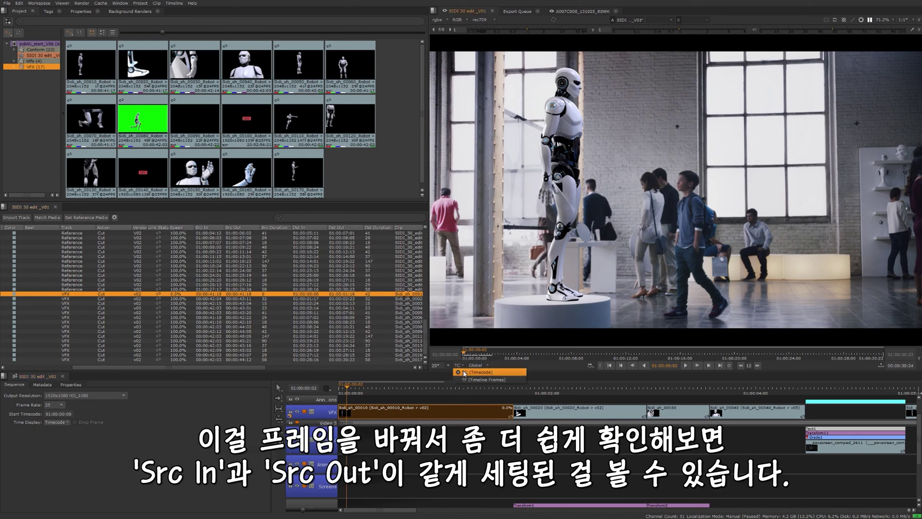
pyautogui.click(465, 379)
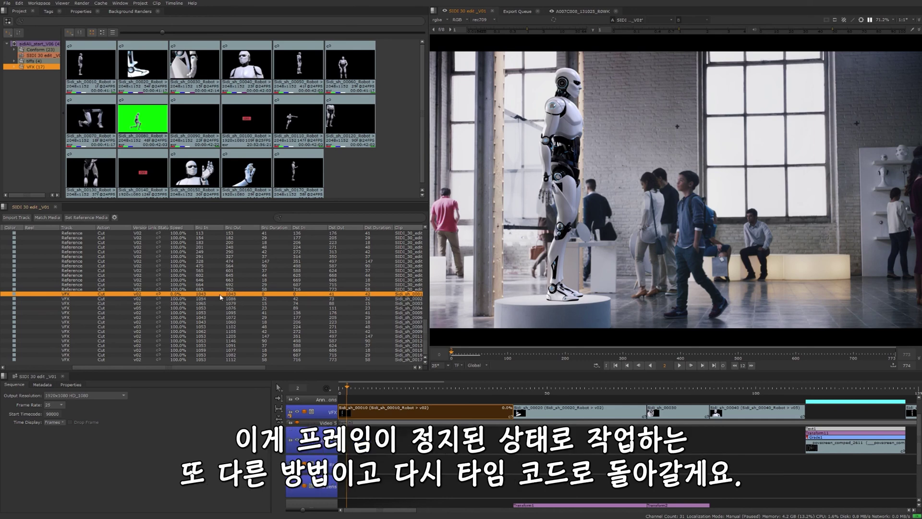
pyautogui.click(462, 366)
pyautogui.click(464, 373)
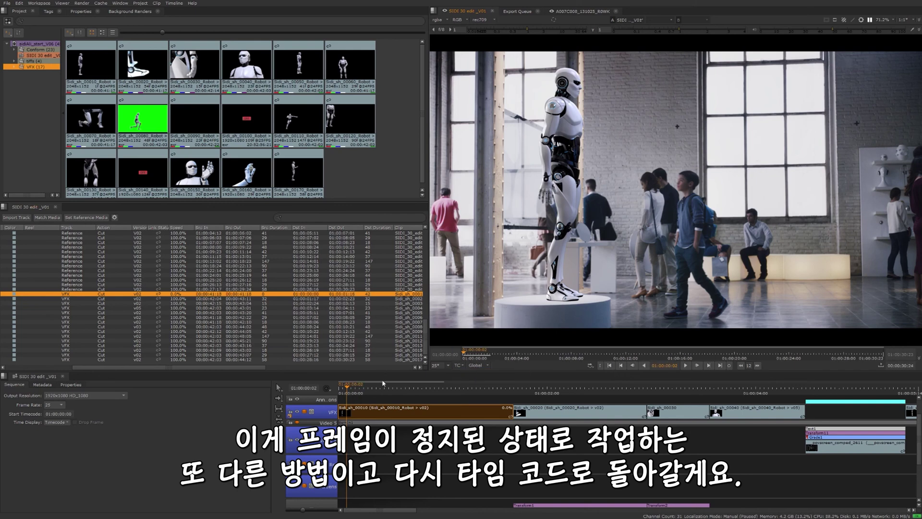
# Look at the Build Track options available for the A003C025_131025_R0WK shot on the Screens track.
pyautogui.click(382, 404)
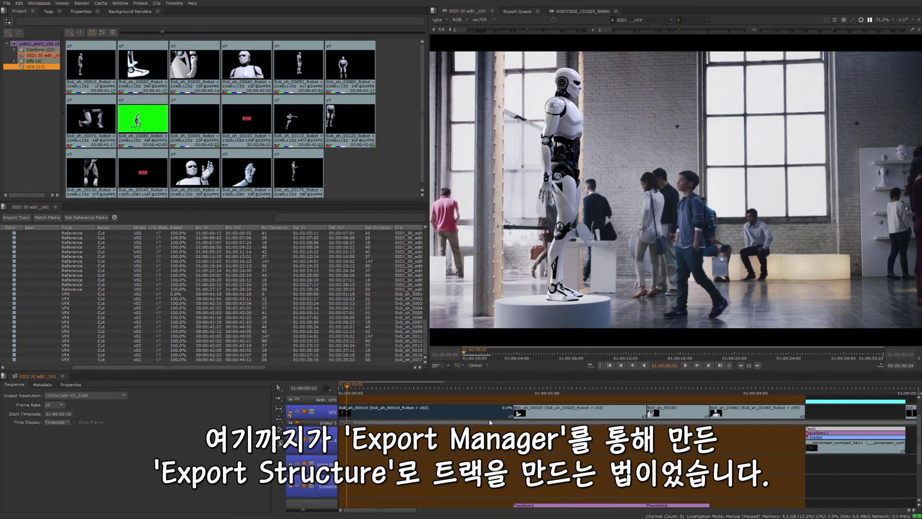
pyautogui.scroll(-3, 491, 422)
pyautogui.scroll(-5, 492, 422)
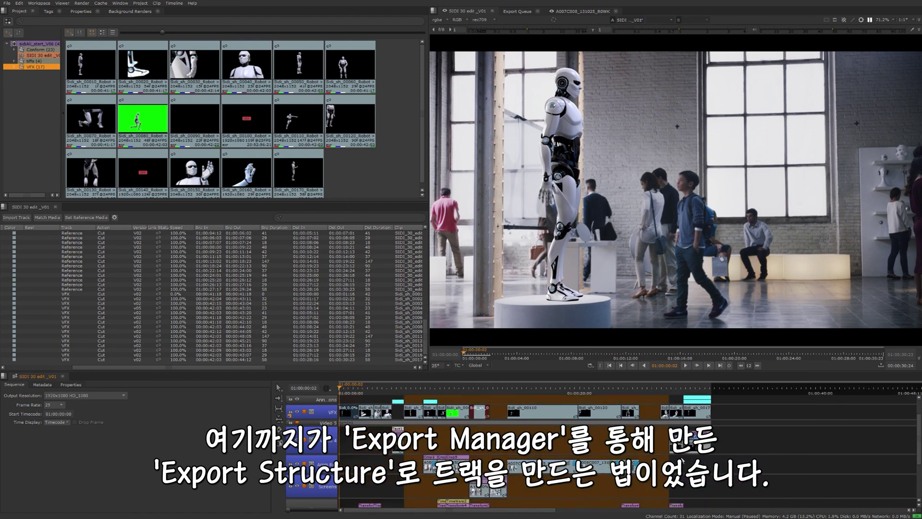
pyautogui.scroll(2, 780, 431)
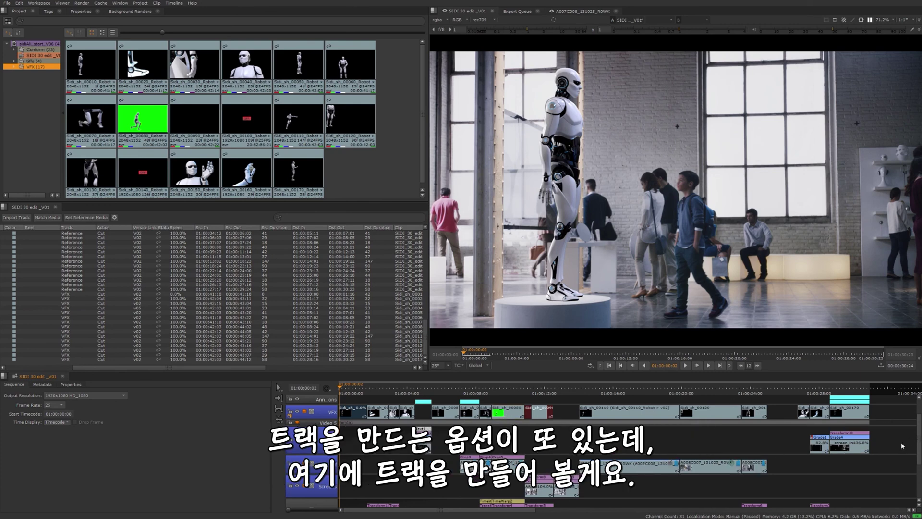
pyautogui.moveTo(919, 434)
pyautogui.mouseDown()
pyautogui.moveTo(919, 455)
pyautogui.moveTo(918, 442)
pyautogui.mouseUp()
pyautogui.scroll(-5, 563, 445)
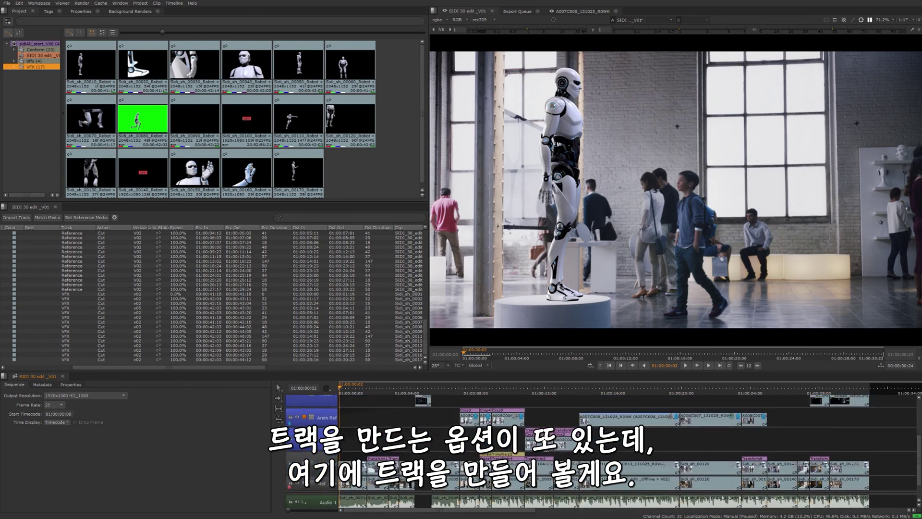
pyautogui.rightClick(563, 445)
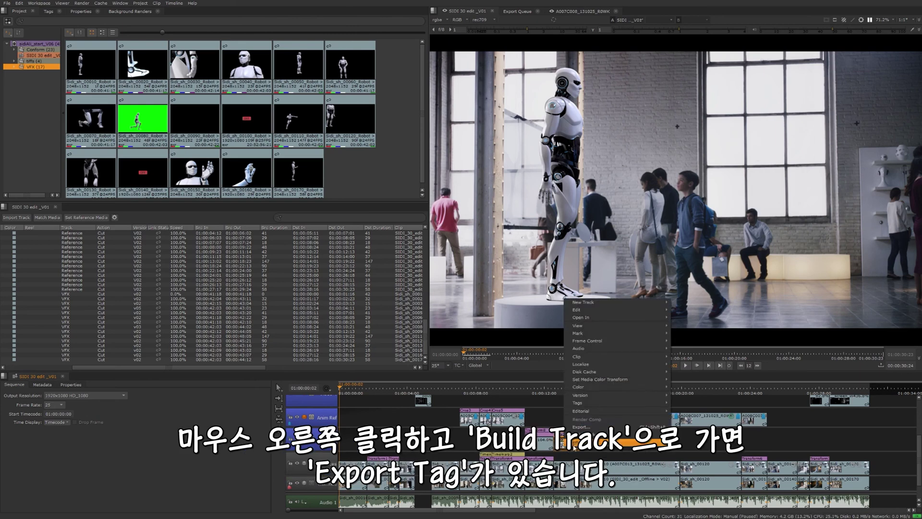
pyautogui.moveTo(576, 435)
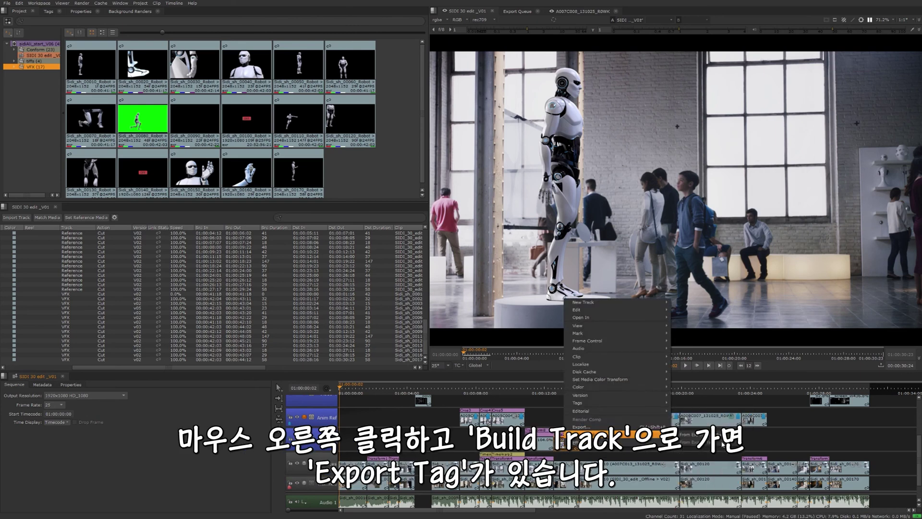
pyautogui.press('Escape')
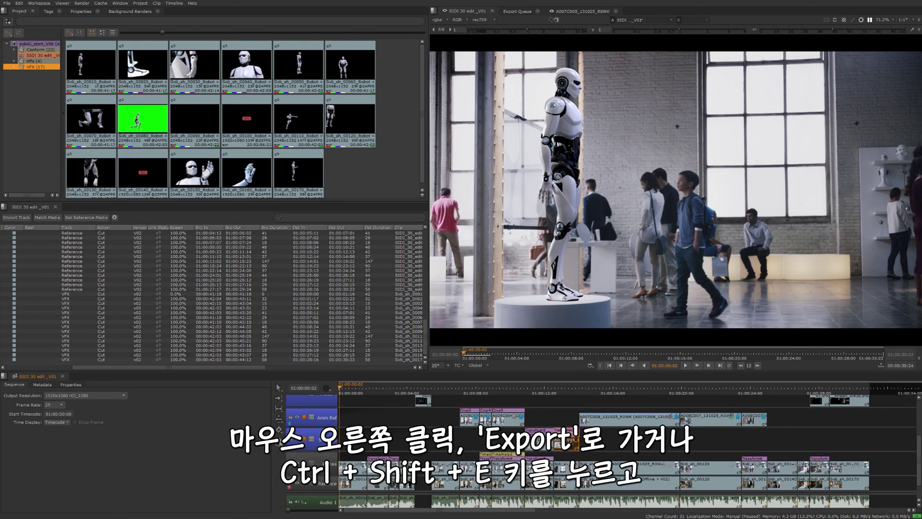
# Open the export settings for the selected Screens shot and choose Process as Shots with the Basic Nuke Shot preset.
pyautogui.rightClick(570, 449)
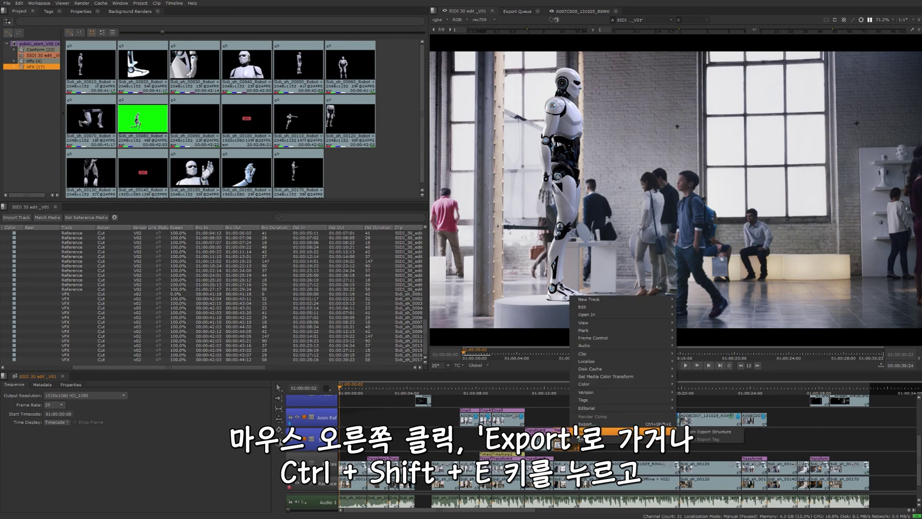
pyautogui.click(595, 438)
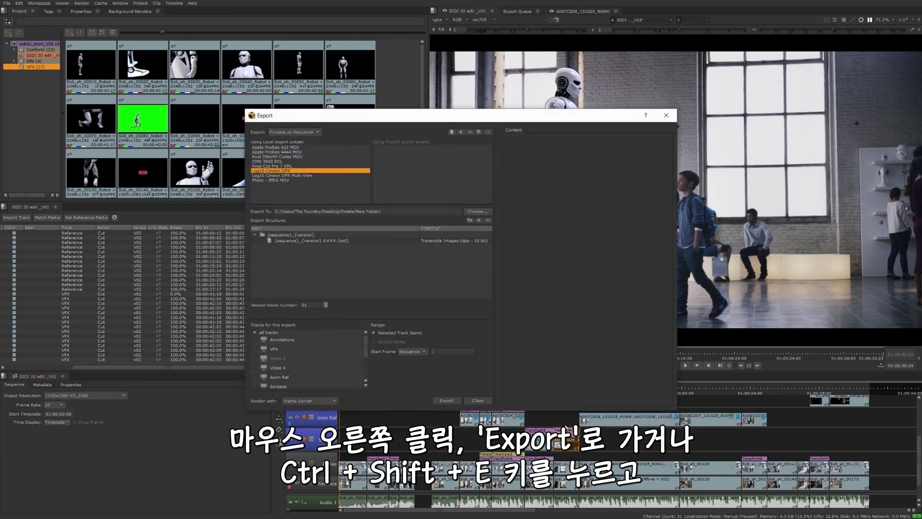
pyautogui.click(294, 132)
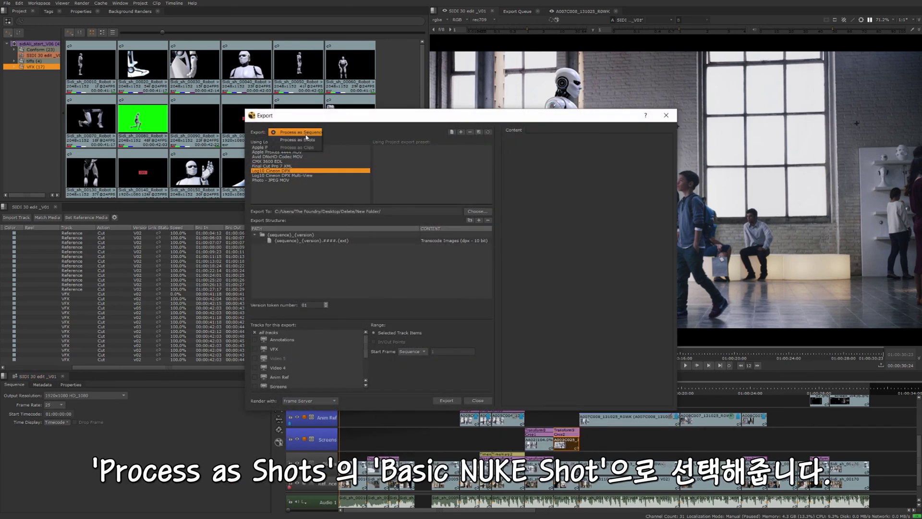
pyautogui.click(306, 141)
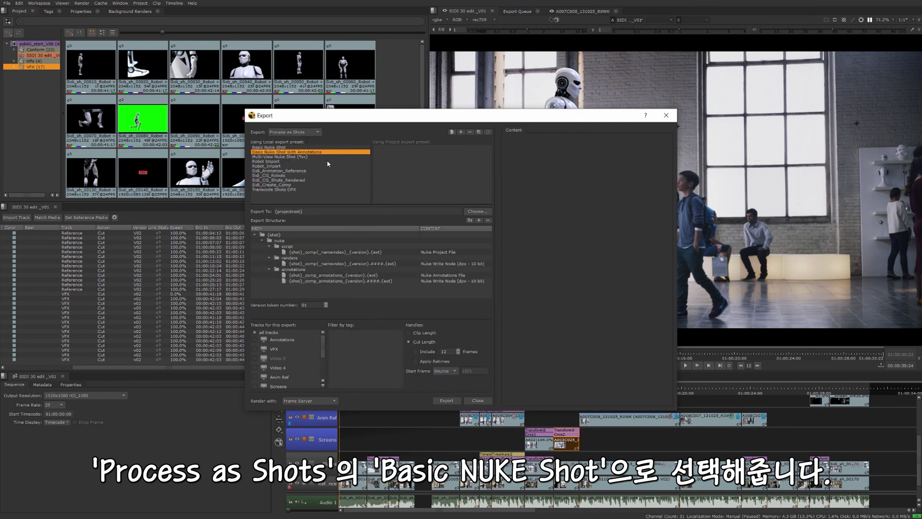
pyautogui.click(280, 147)
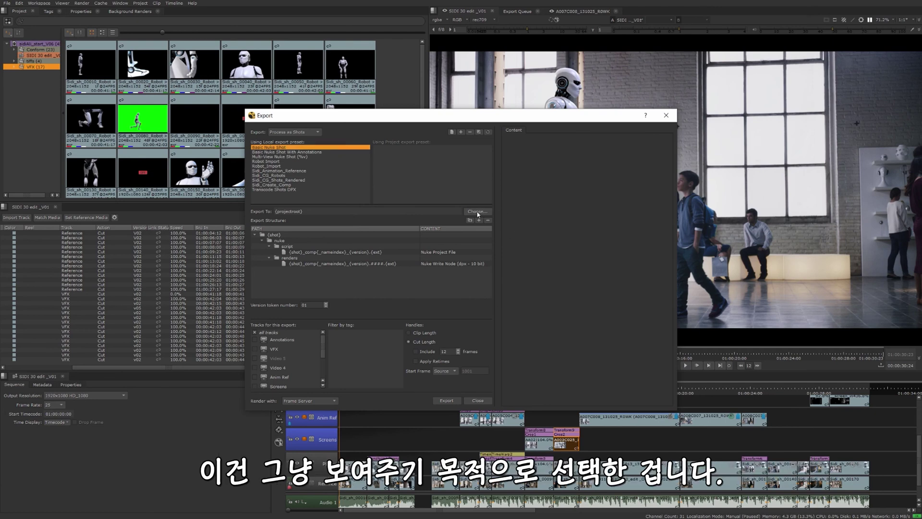
# Export the shot to C:/Users/The Foundry/Desktop/Delete/New Folder/, decline keeping the template changes, and clear the completed exports.
pyautogui.click(477, 211)
pyautogui.moveTo(414, 248)
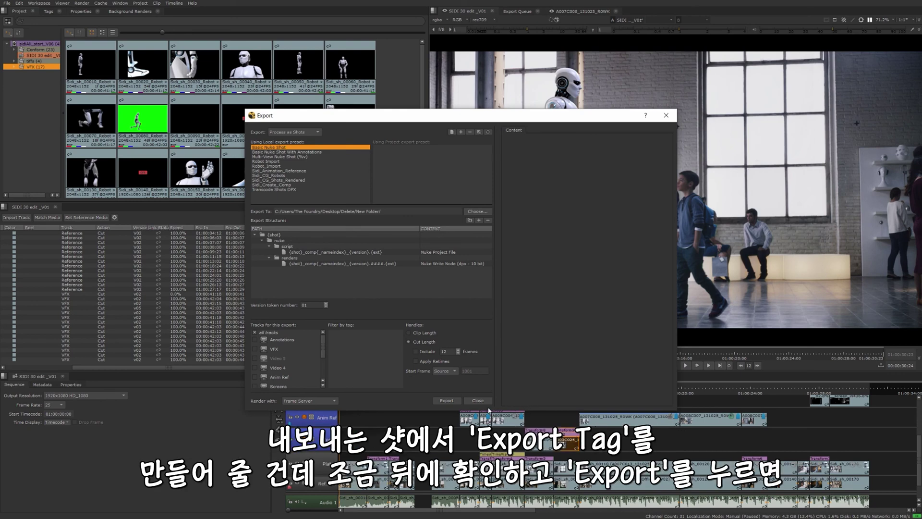
pyautogui.click(446, 400)
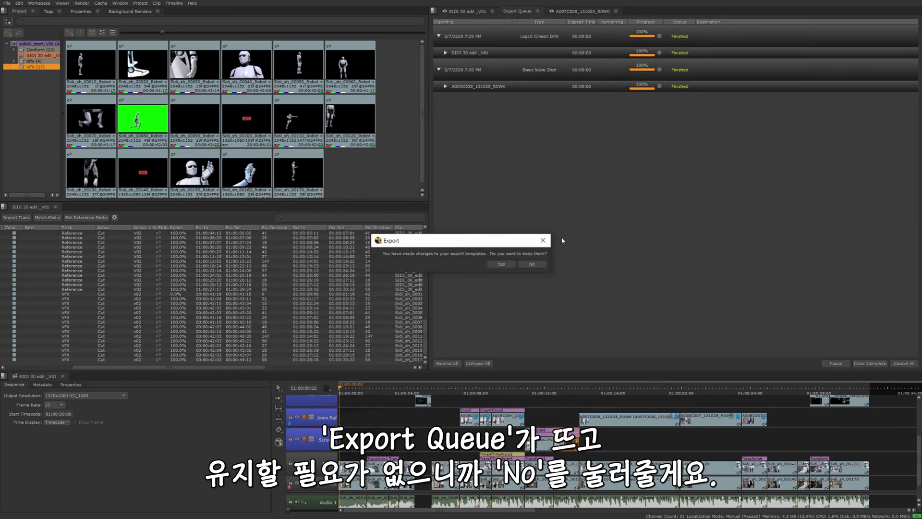
pyautogui.click(533, 264)
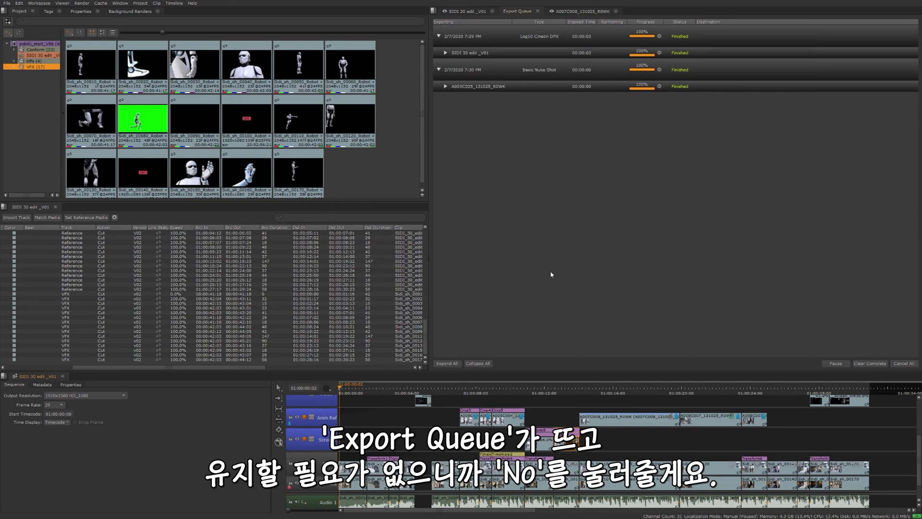
pyautogui.click(870, 363)
# Return to the SIDI 30 edit _V01 sequence view and inspect the exported Screens shot up close for its export tag.
pyautogui.click(468, 12)
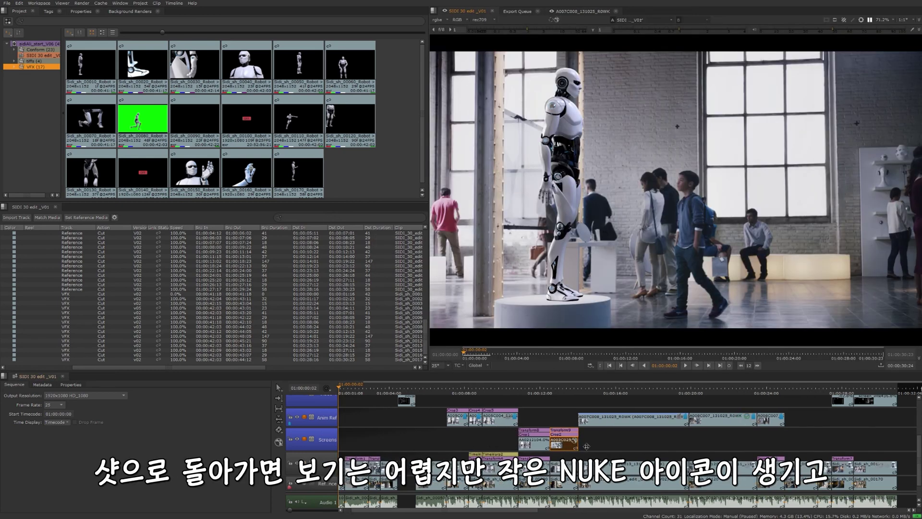
pyautogui.scroll(2, 587, 447)
pyautogui.scroll(1, 587, 447)
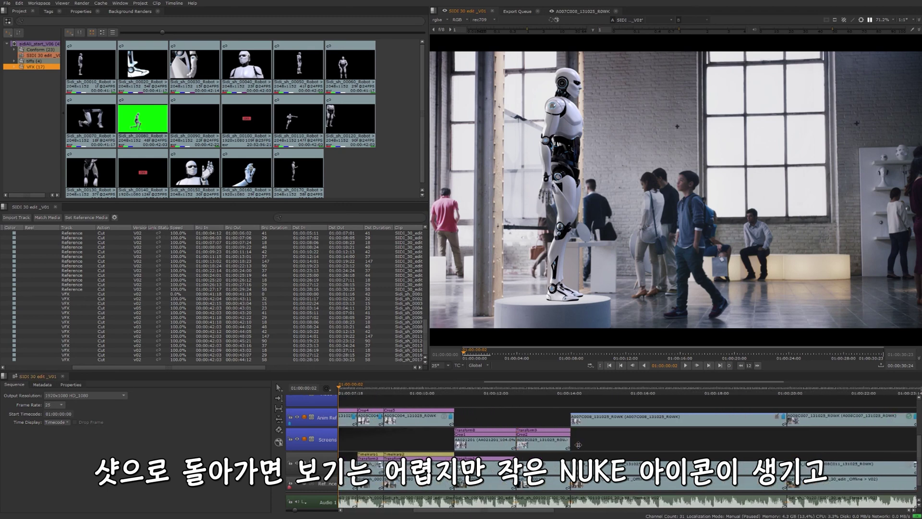
pyautogui.click(563, 444)
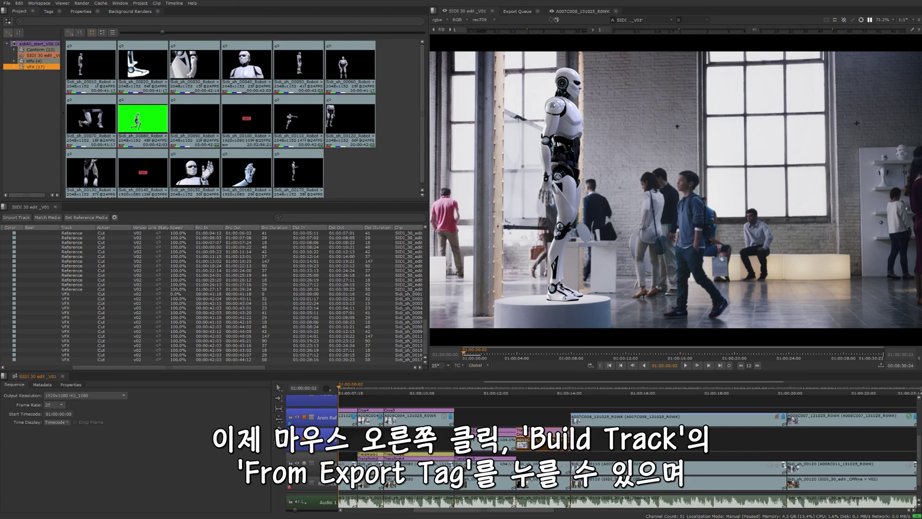
# Build a track named Comp from the Screens shot's Nuke Project File export tag, with Create Comp Clips enabled.
pyautogui.rightClick(550, 440)
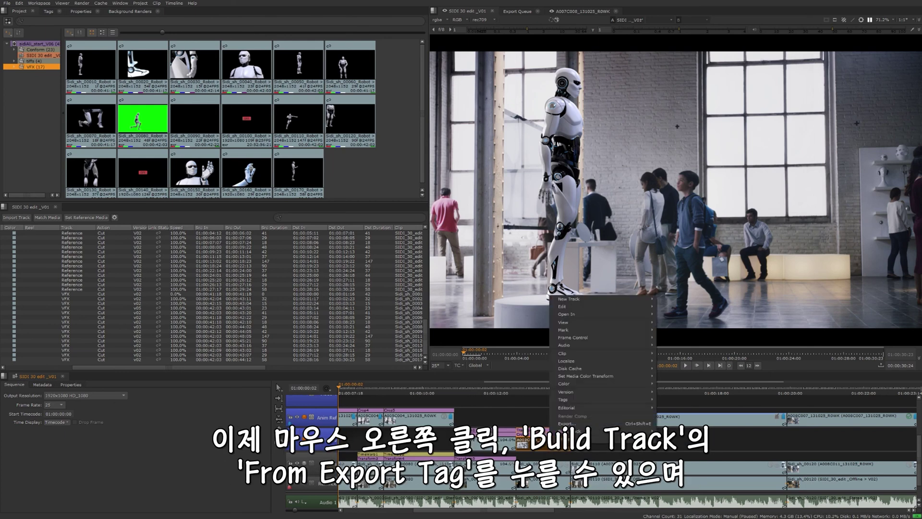
pyautogui.moveTo(601, 431)
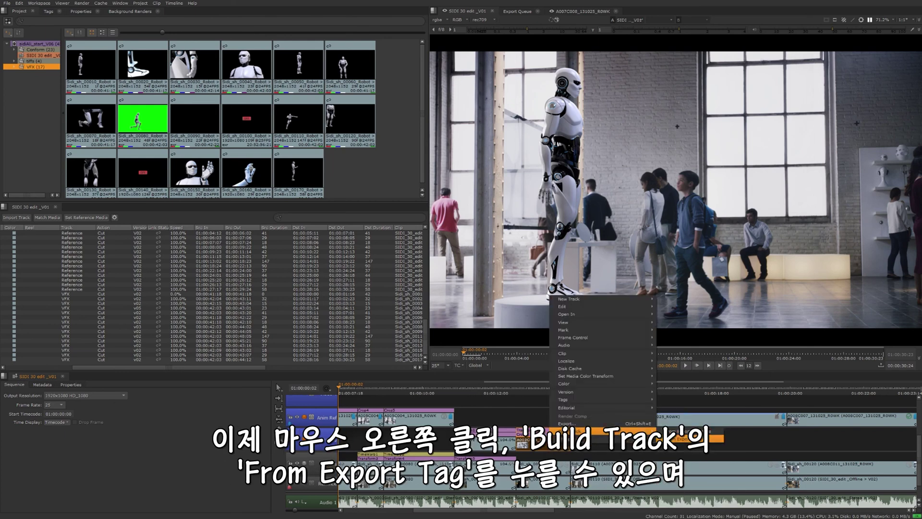
pyautogui.click(713, 440)
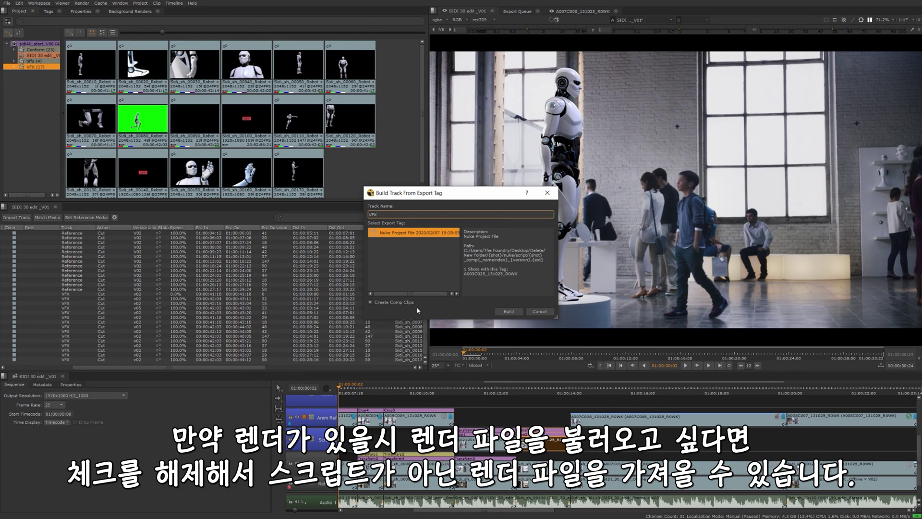
pyautogui.click(371, 303)
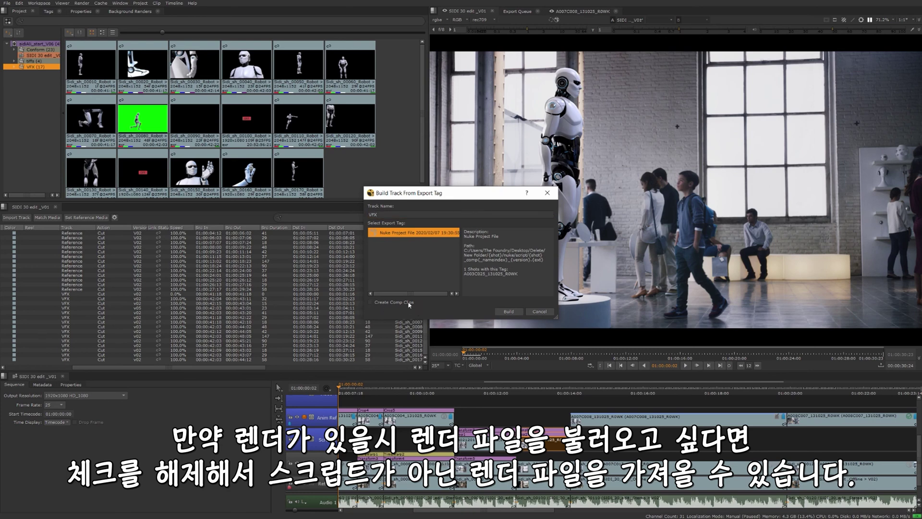
pyautogui.click(370, 303)
pyautogui.hotkey('shift', 'Tab')
pyautogui.hotkey('shift', 'Tab')
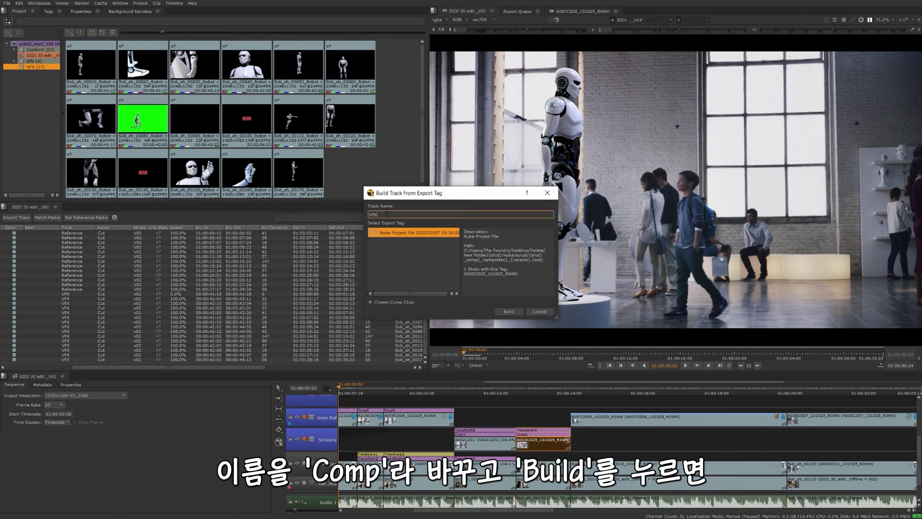
pyautogui.write('Comp')
pyautogui.click(510, 314)
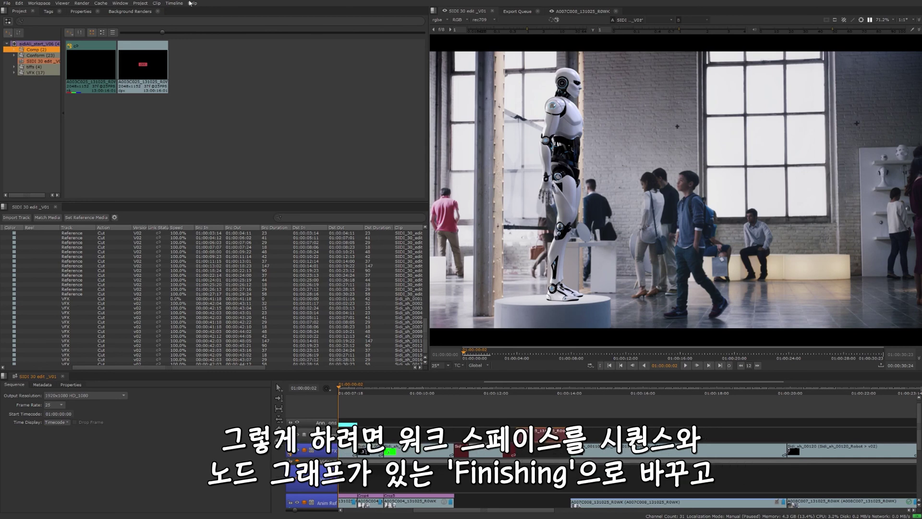
# Switch to the Finishing workspace and open the Comp track's A003C025_131025_R0WK clip in the Node Graph.
pyautogui.click(39, 3)
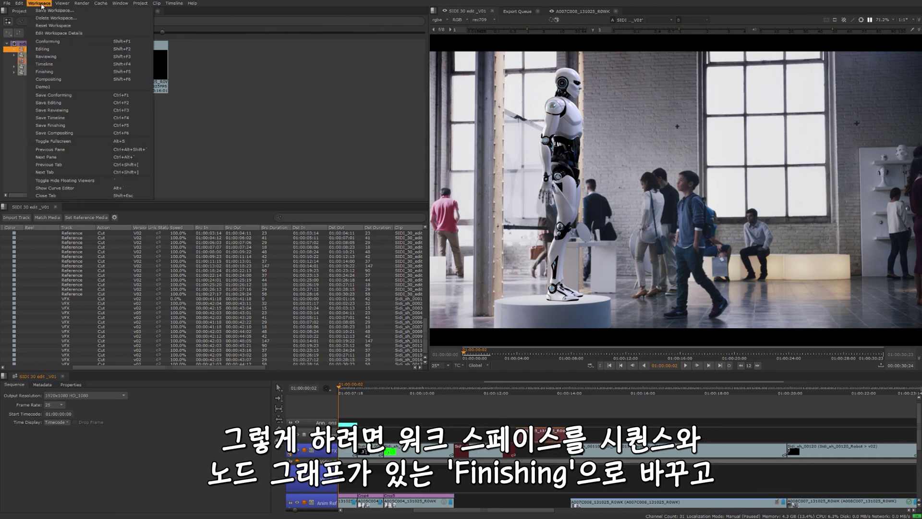
pyautogui.click(44, 71)
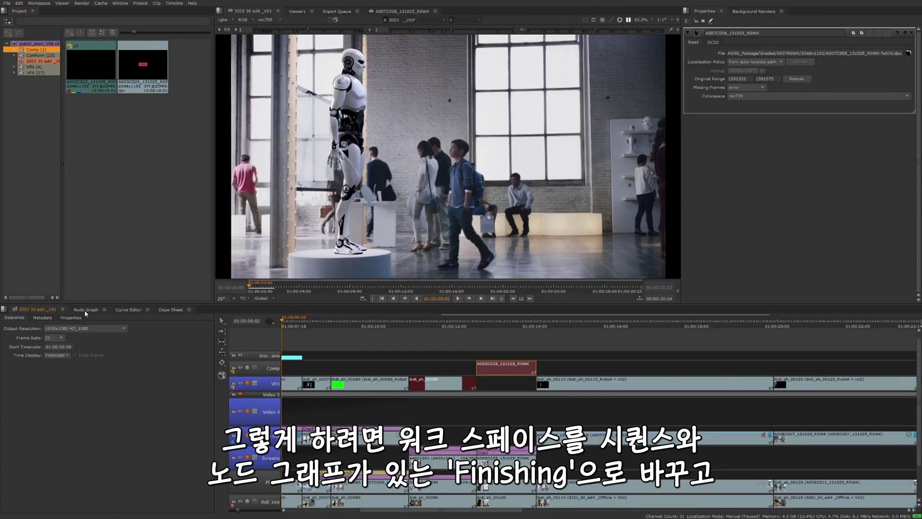
pyautogui.doubleClick(507, 369)
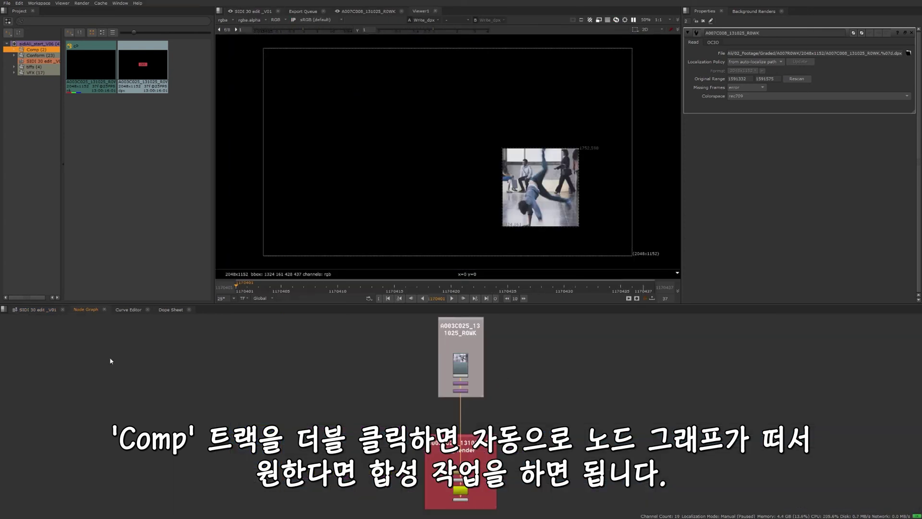
# Examine the comp's read and render node groups, and return to the SIDI 30 edit _V01 timeline.
pyautogui.scroll(6, 493, 447)
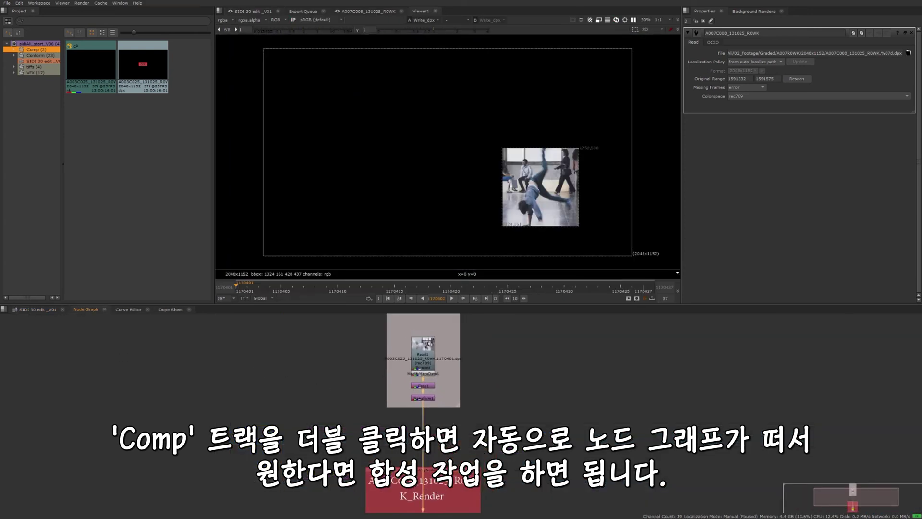
pyautogui.scroll(-8, 509, 385)
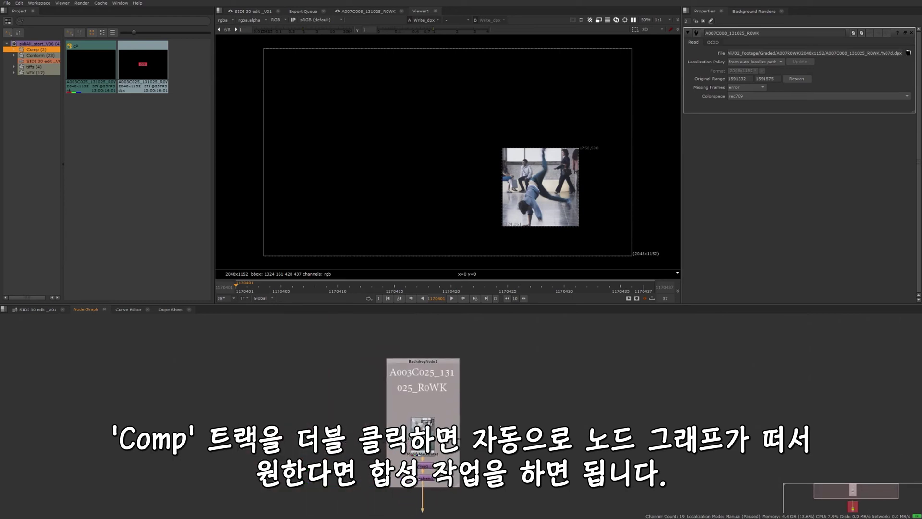
pyautogui.scroll(-2, 516, 380)
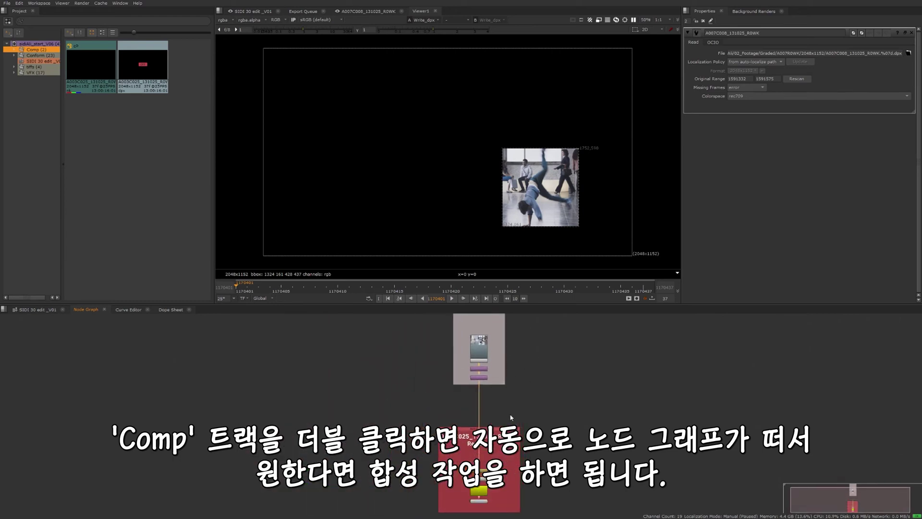
pyautogui.click(41, 309)
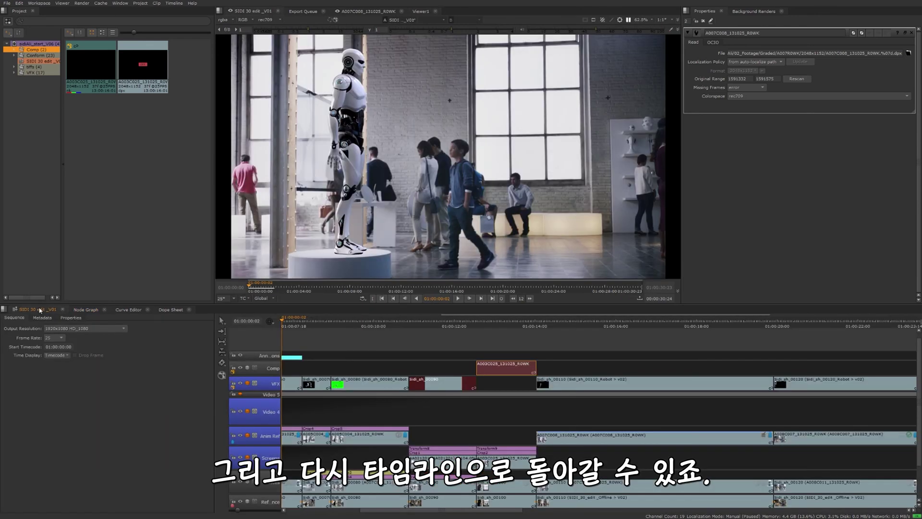